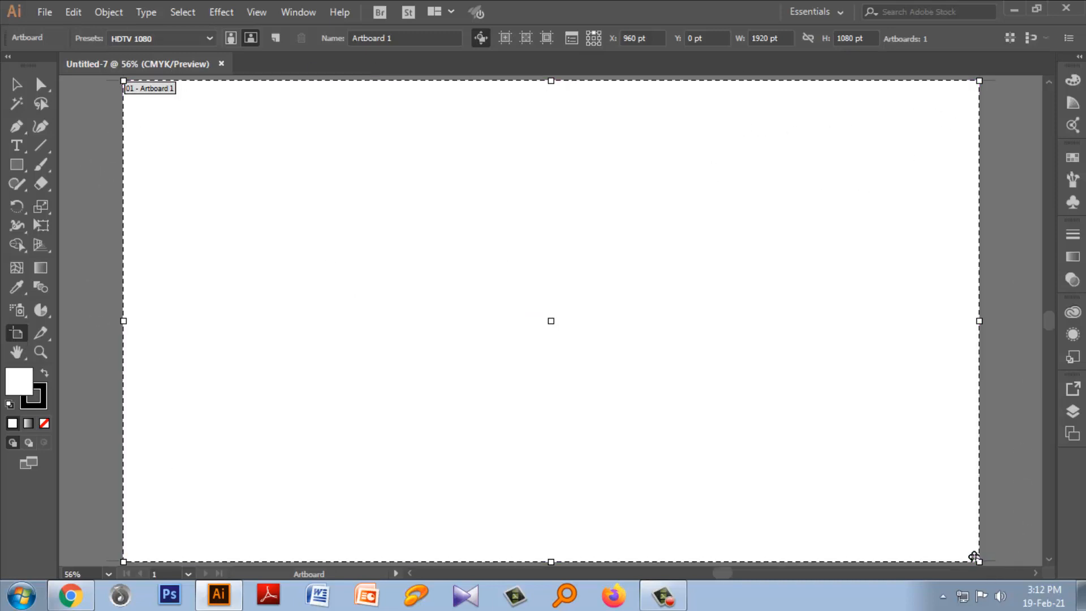
Shrink the artboard to about 641 × 450 pt and move it to about X 801 pt, Y 254 pt
{"action": "left_click_drag", "start_coordinate": [974, 557], "coordinate": [409, 280]}
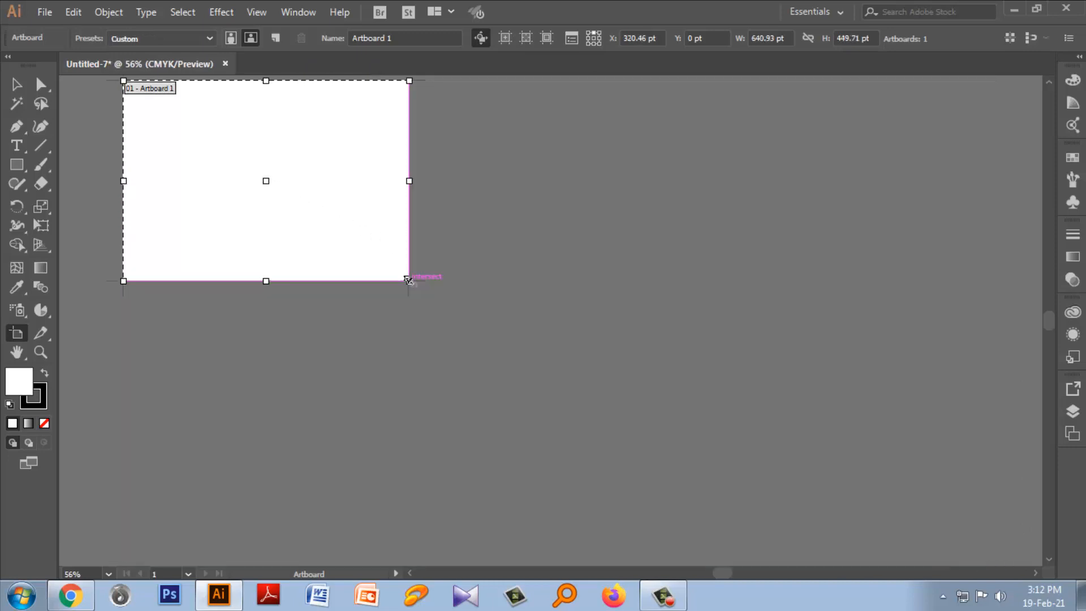
{"action": "left_click_drag", "start_coordinate": [315, 154], "coordinate": [531, 261]}
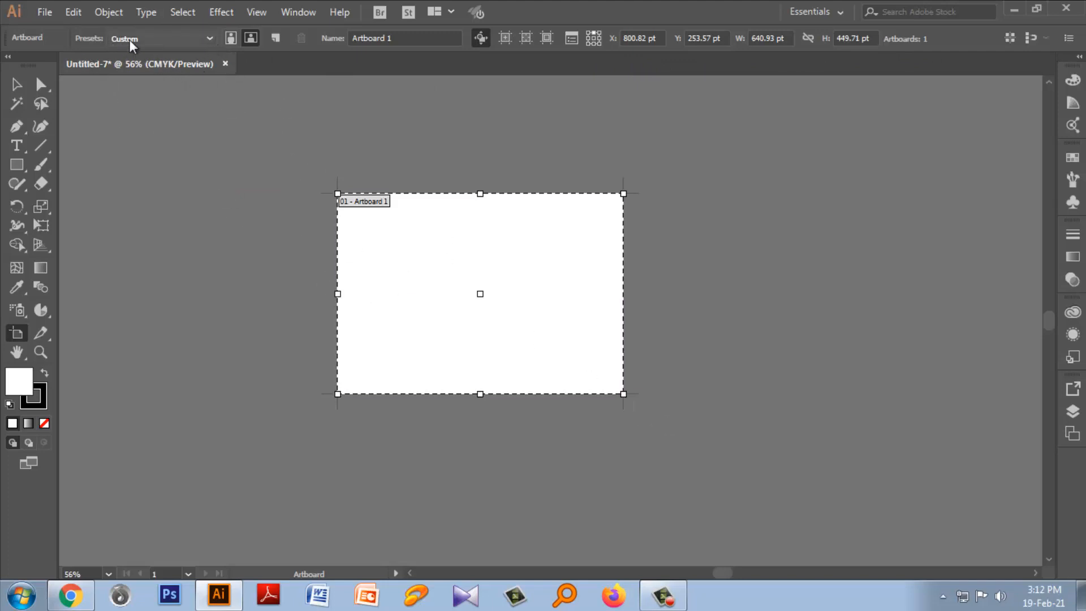
Apply the A4 preset to the artboard, switch it to portrait, and return it to landscape orientation
{"action": "left_click", "coordinate": [210, 38]}
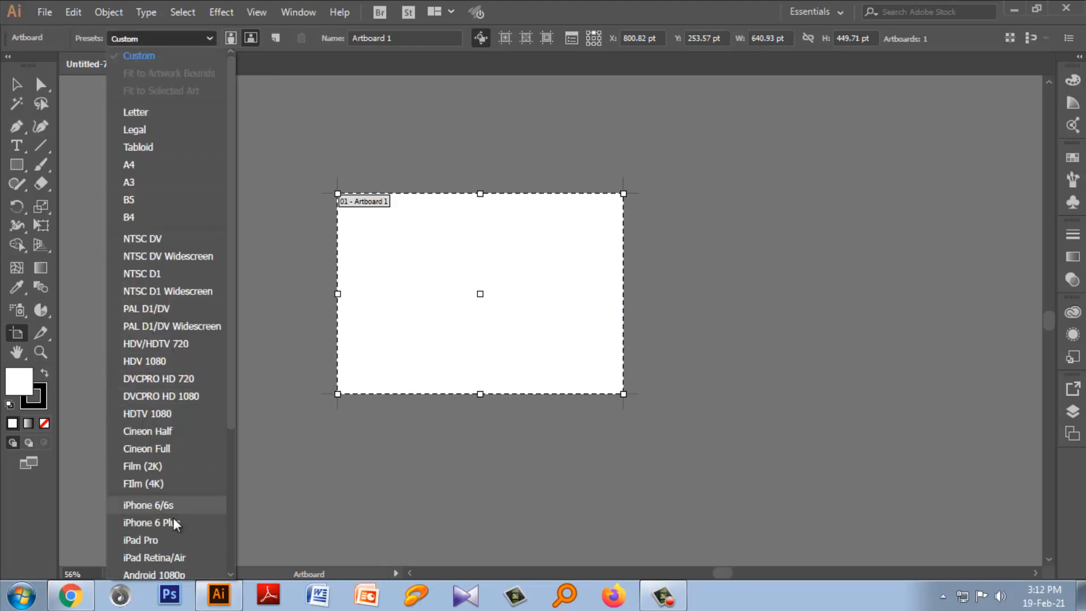
{"action": "left_click", "coordinate": [141, 166]}
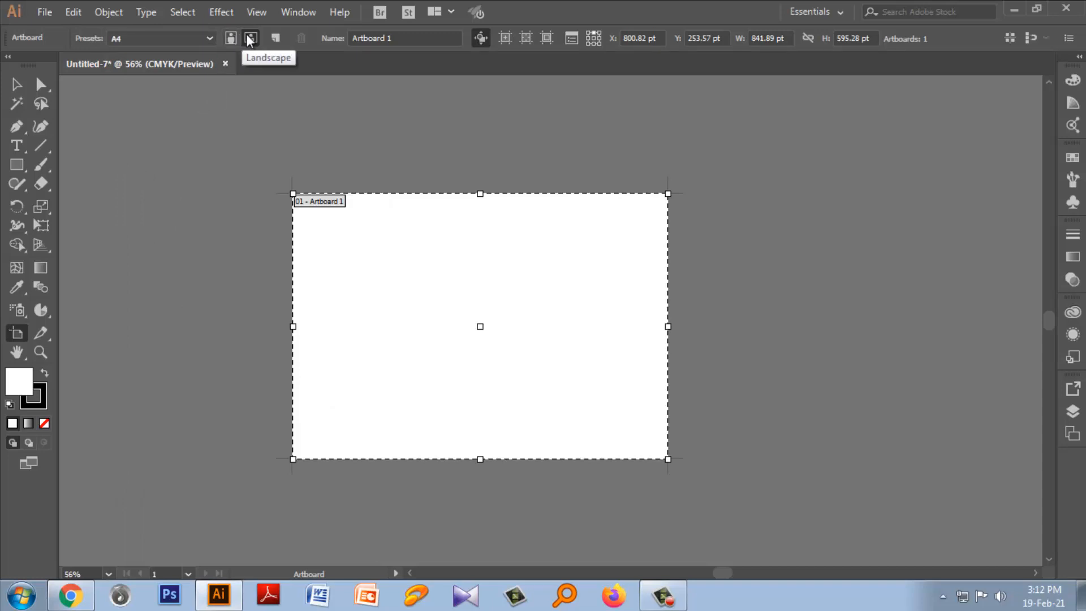
{"action": "left_click", "coordinate": [231, 38]}
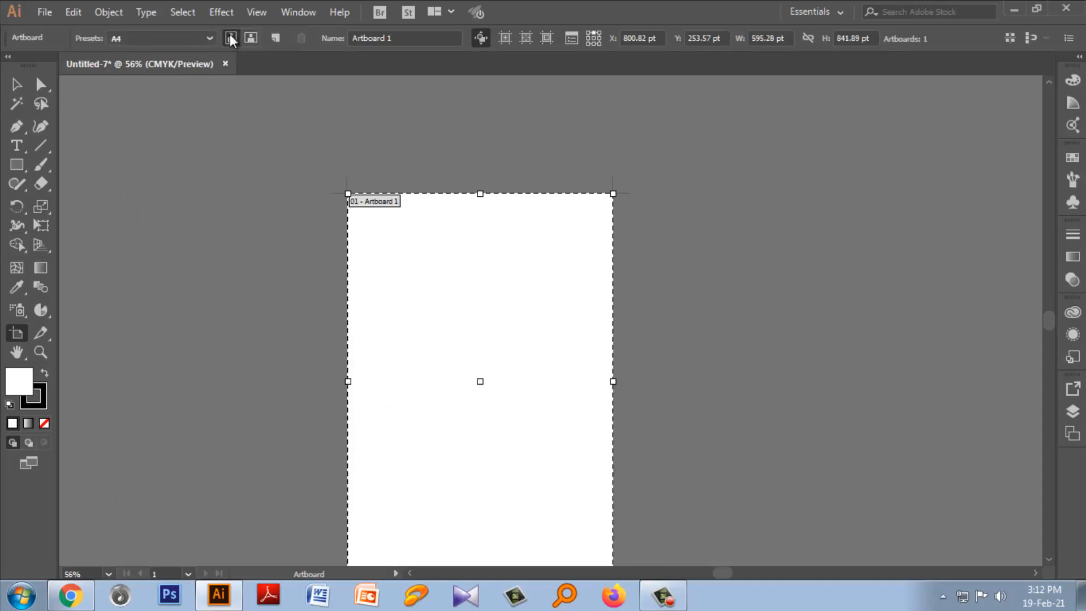
{"action": "left_click", "coordinate": [251, 37]}
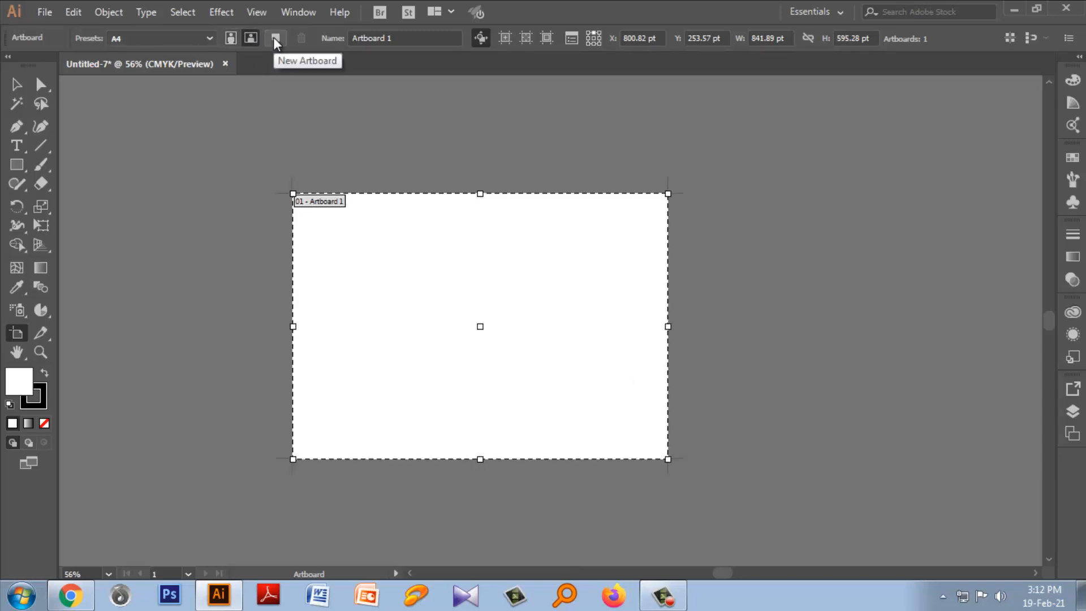
Add a second A4 landscape artboard beside the first one, aligned with its upper edge, and delete it
{"action": "left_click", "coordinate": [274, 38]}
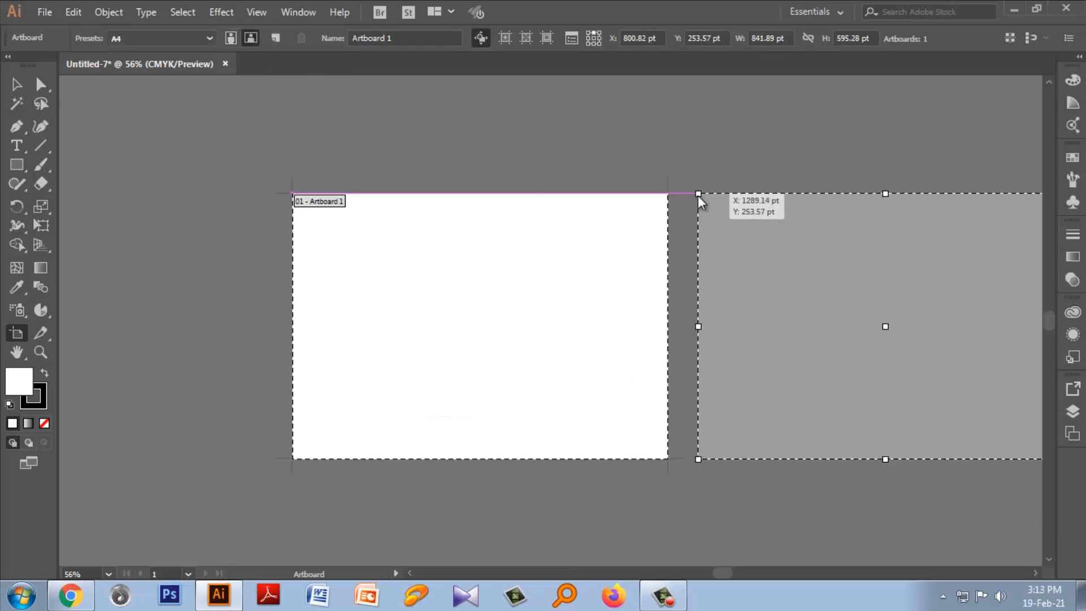
{"action": "left_click", "coordinate": [700, 199]}
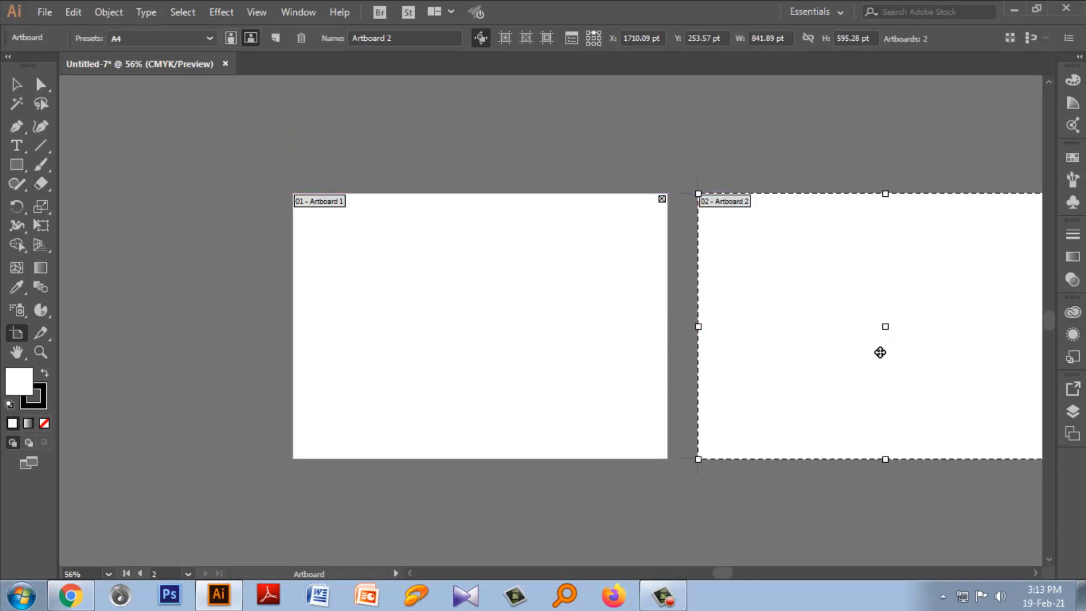
{"action": "left_click", "coordinate": [301, 38]}
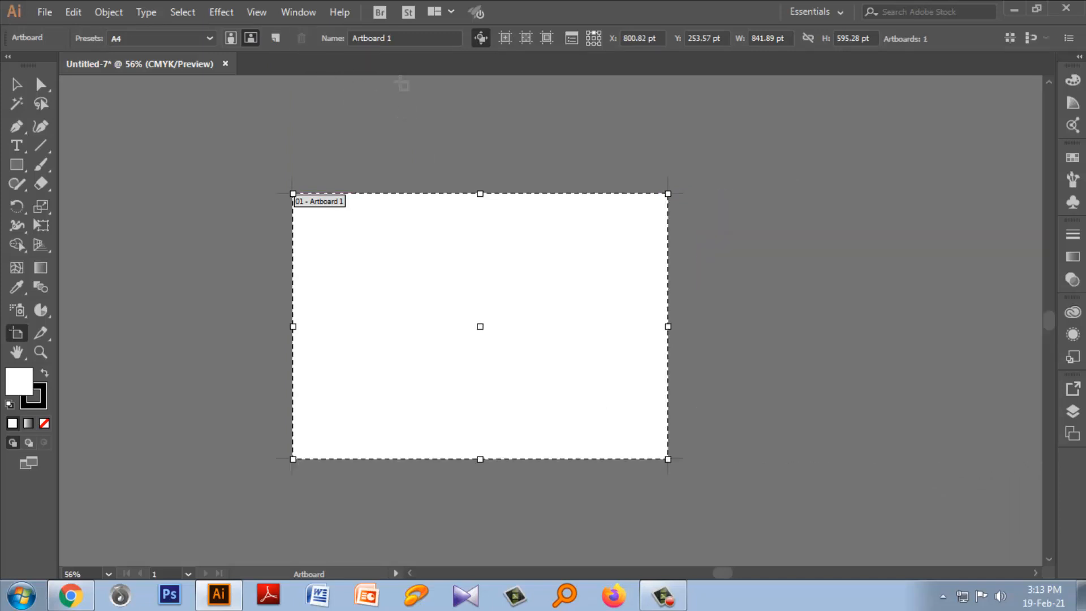
Rename the artboard as Diba
{"action": "left_click", "coordinate": [411, 37]}
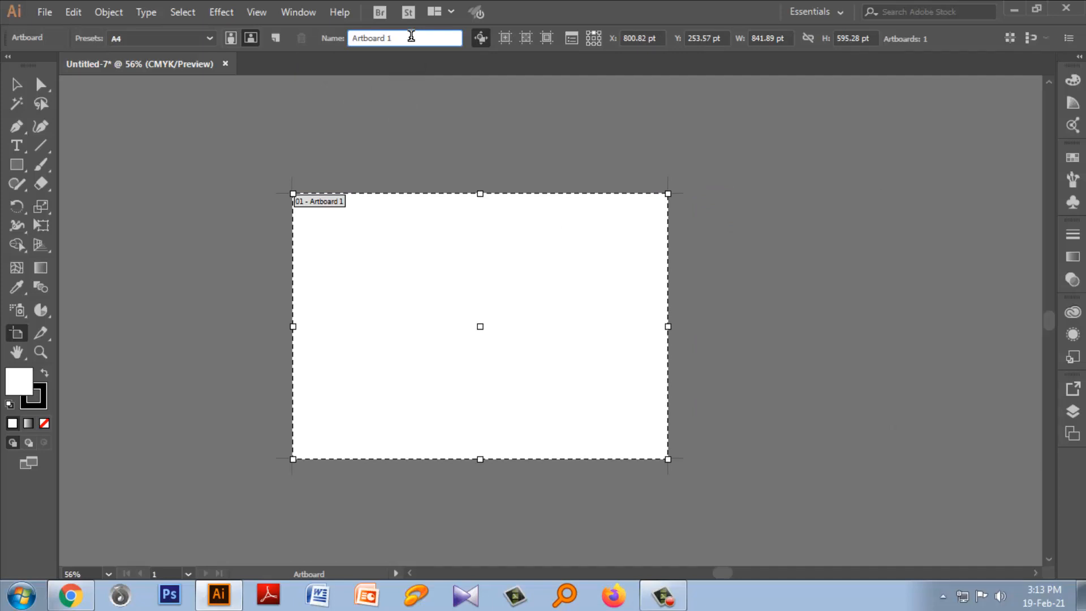
{"action": "key", "text": "BackSpace"}
{"action": "key", "text": "BackSpace"}
{"action": "key", "text": "BackSpace"}
{"action": "key", "text": "BackSpace"}
{"action": "key", "text": "BackSpace"}
{"action": "key", "text": "BackSpace"}
{"action": "key", "text": "Return"}
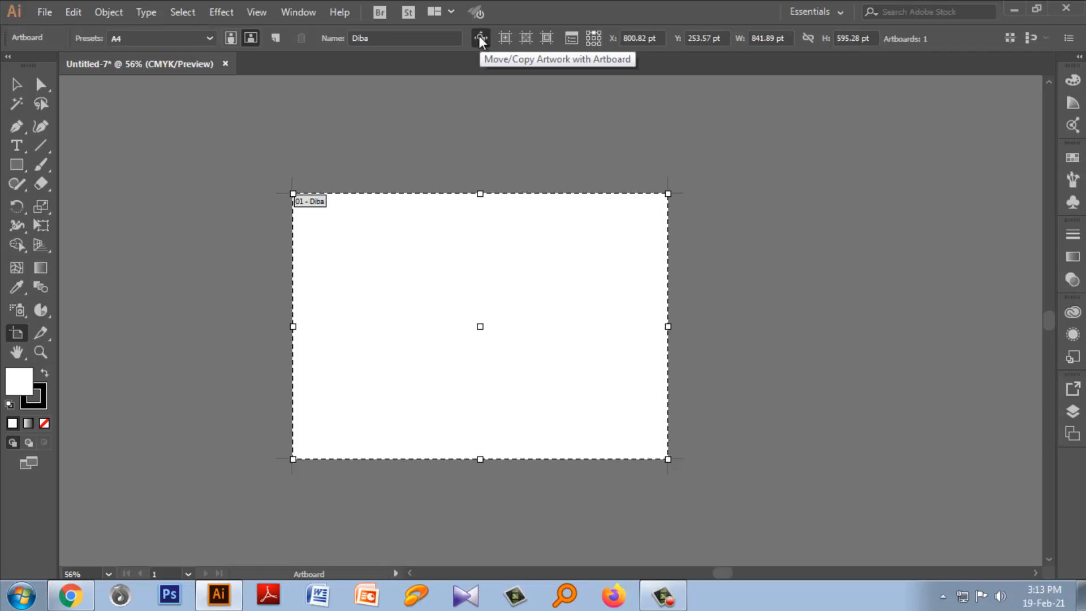
Draw a rectangle near the middle of the artboard and fill it with yellow
{"action": "left_click", "coordinate": [17, 164]}
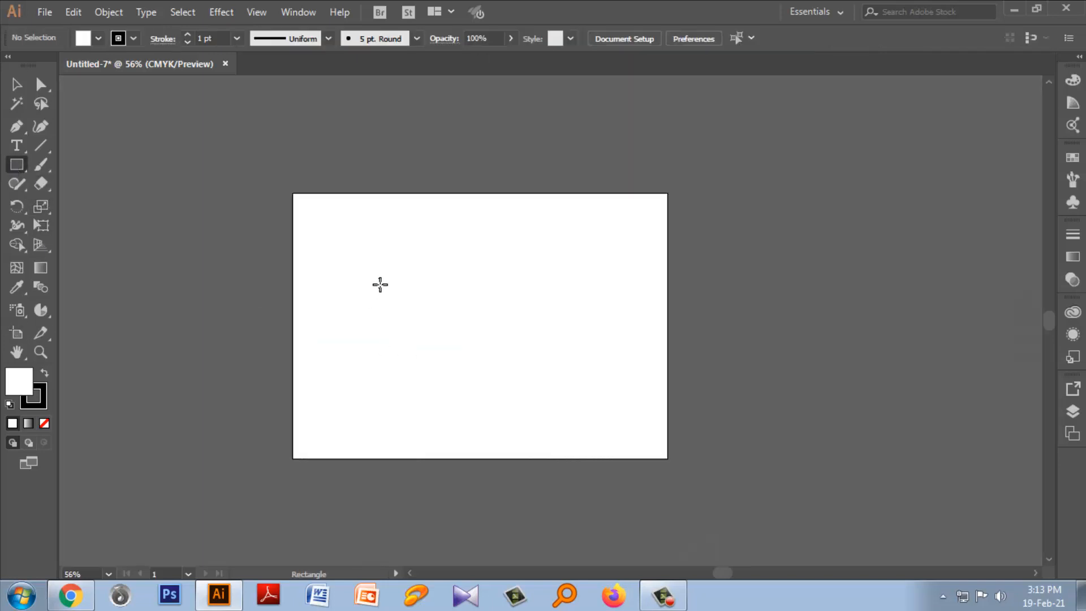
{"action": "left_click_drag", "start_coordinate": [384, 271], "coordinate": [522, 374]}
{"action": "left_click", "coordinate": [97, 38]}
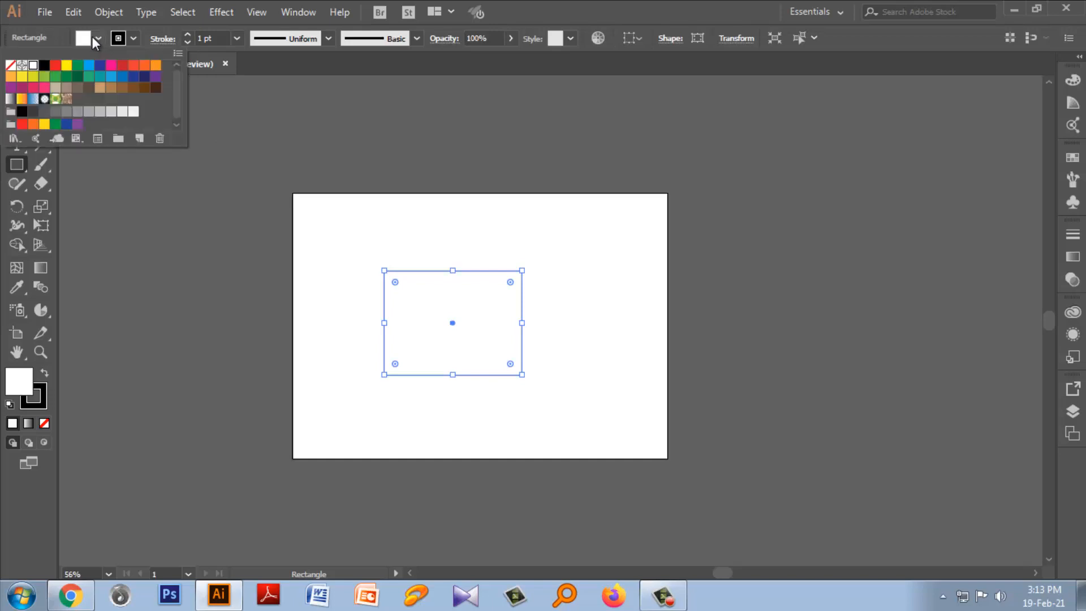
{"action": "left_click", "coordinate": [66, 65]}
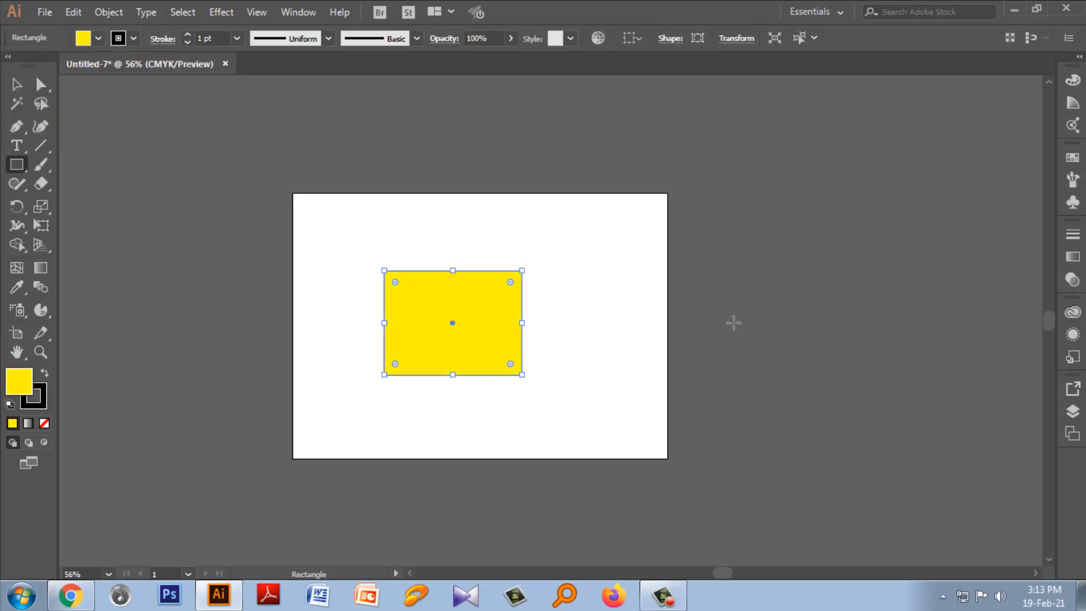
Move the artboard together with its rectangle, turn off Move/Copy Artwork with Artboard, and shift the artboard alone slightly to the left
{"action": "left_click", "coordinate": [17, 332]}
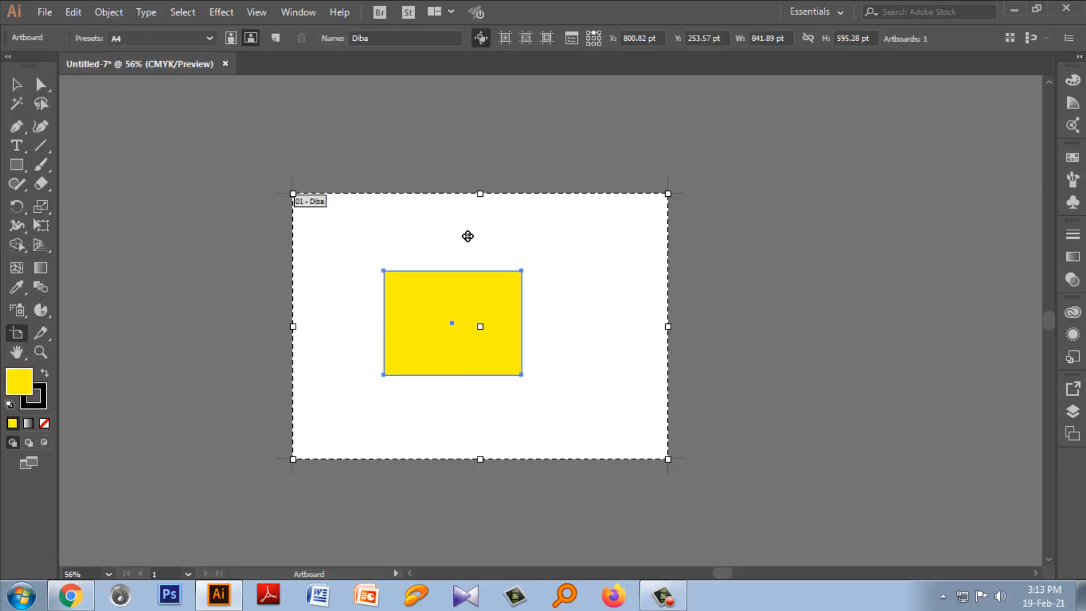
{"action": "left_click_drag", "start_coordinate": [485, 233], "coordinate": [452, 214]}
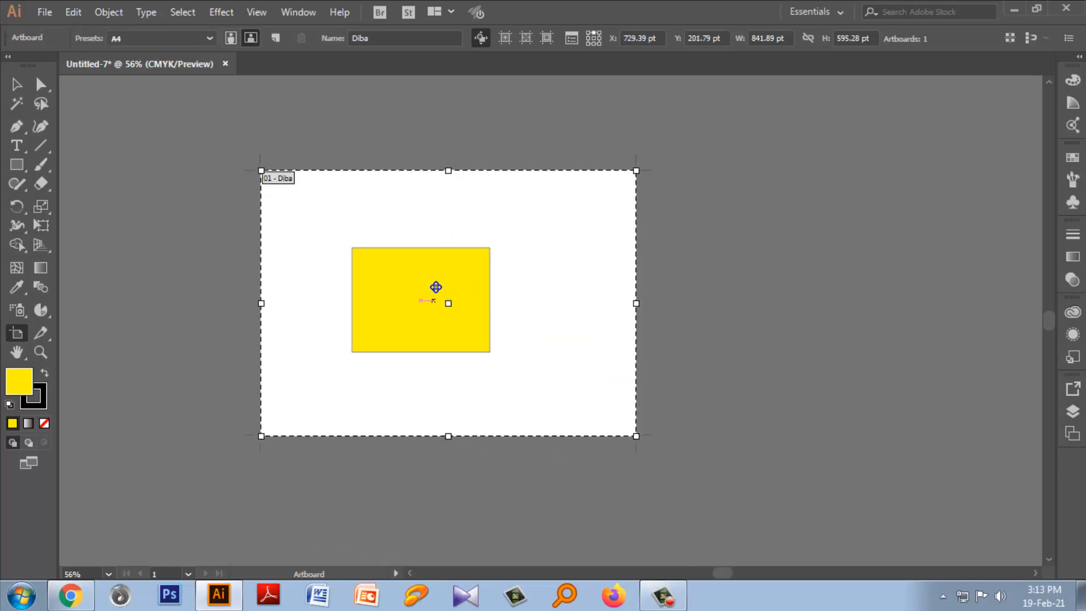
{"action": "left_click", "coordinate": [480, 38]}
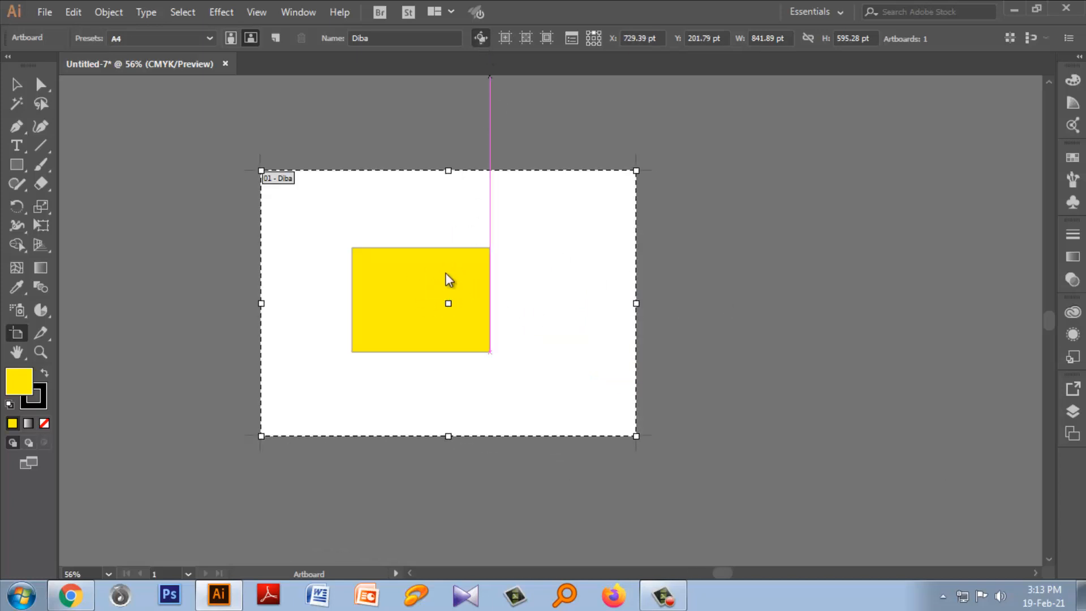
{"action": "left_click_drag", "start_coordinate": [532, 237], "coordinate": [493, 228]}
Turn Move/Copy Artwork with Artboard back on and move the artboard with its rectangle far right and partway back
{"action": "left_click", "coordinate": [479, 39]}
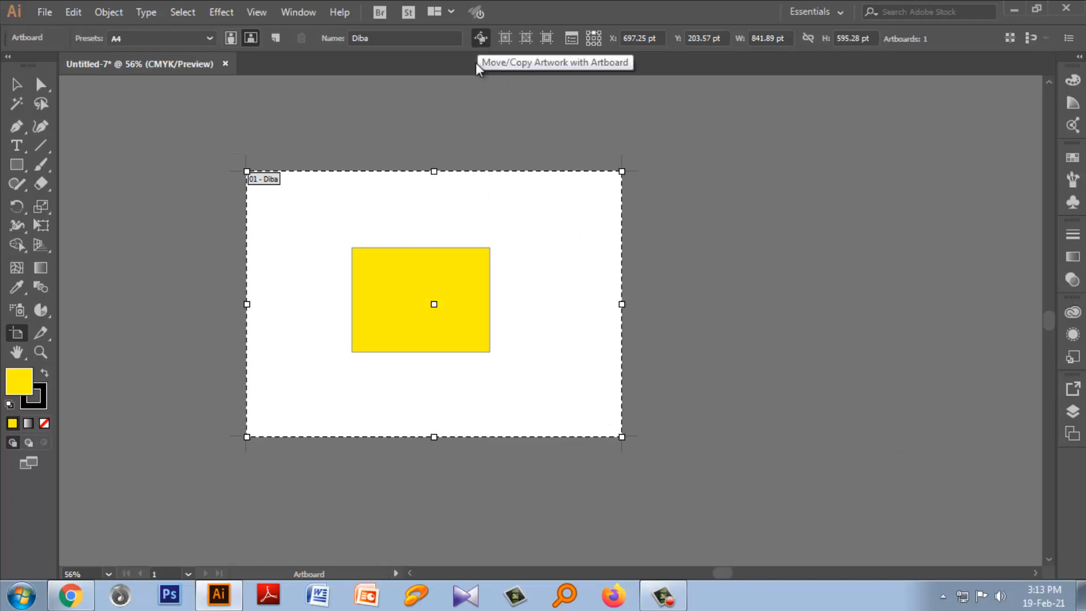
{"action": "left_click_drag", "start_coordinate": [572, 204], "coordinate": [838, 204]}
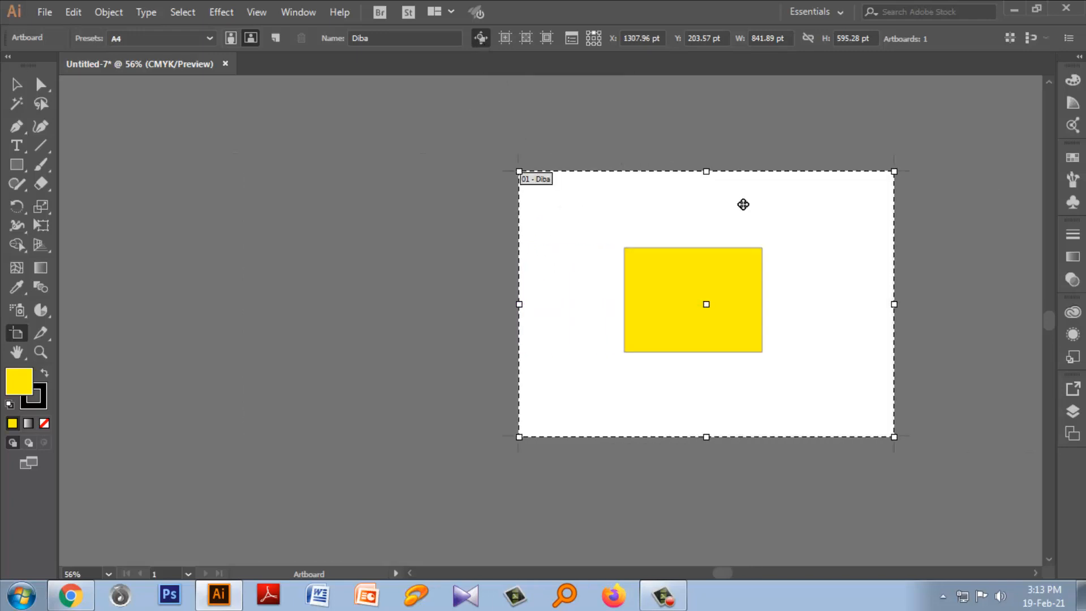
{"action": "left_click_drag", "start_coordinate": [707, 204], "coordinate": [583, 204]}
Turn off Move/Copy Artwork with Artboard, duplicate the artboard to the right without its rectangle, and delete the copy
{"action": "left_click", "coordinate": [481, 38]}
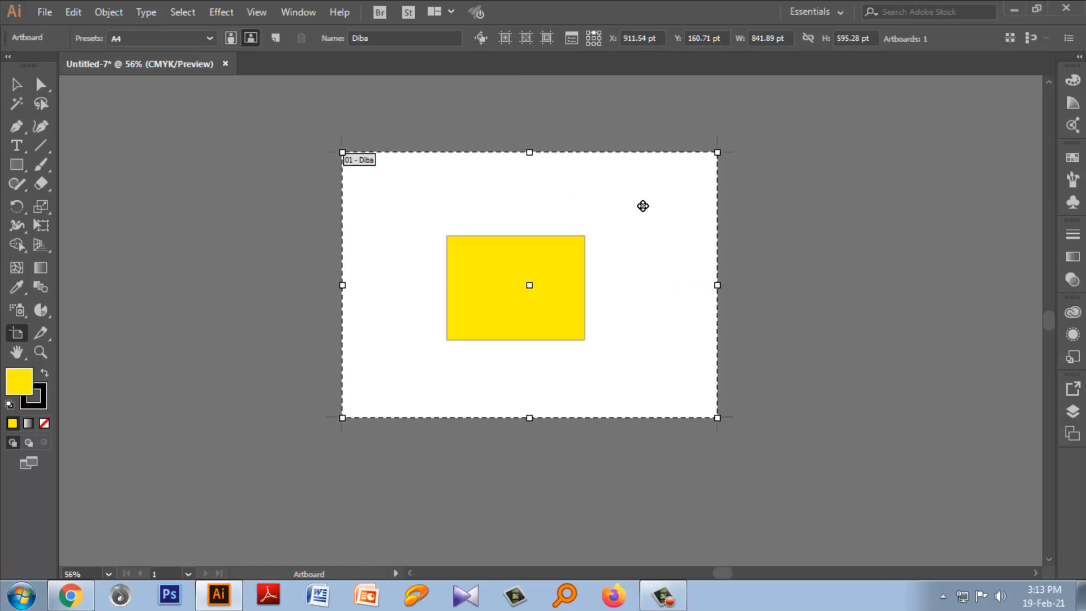
{"action": "left_click_drag", "start_coordinate": [644, 205], "coordinate": [1031, 207]}
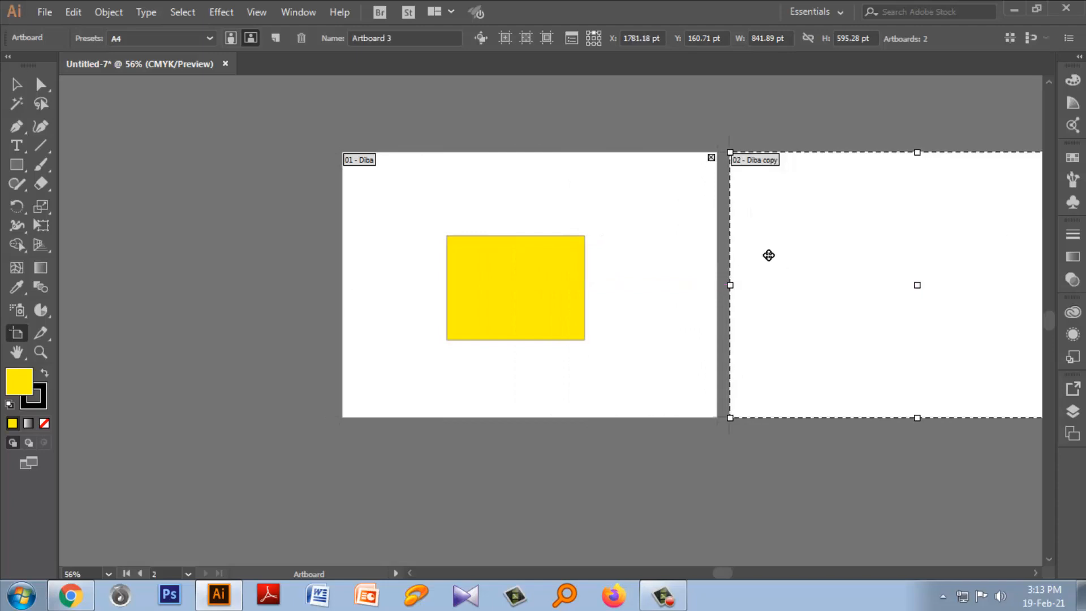
{"action": "key", "text": "Delete"}
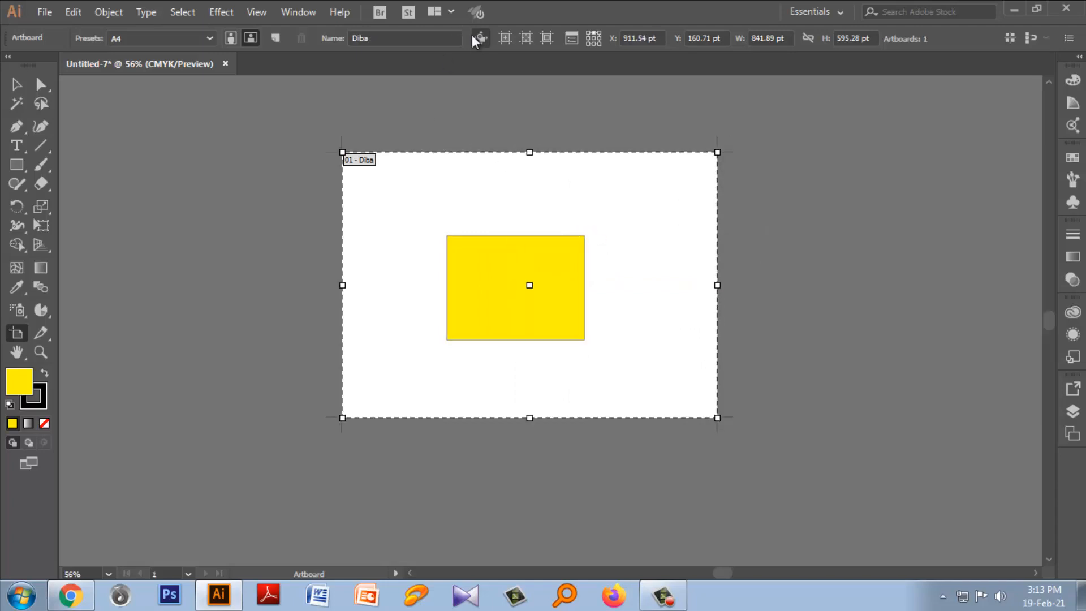
Turn on Move/Copy Artwork with Artboard, duplicate the artboard with its rectangle to the right, and delete the copied artboard
{"action": "left_click", "coordinate": [479, 38]}
{"action": "left_click_drag", "start_coordinate": [562, 217], "coordinate": [959, 221]}
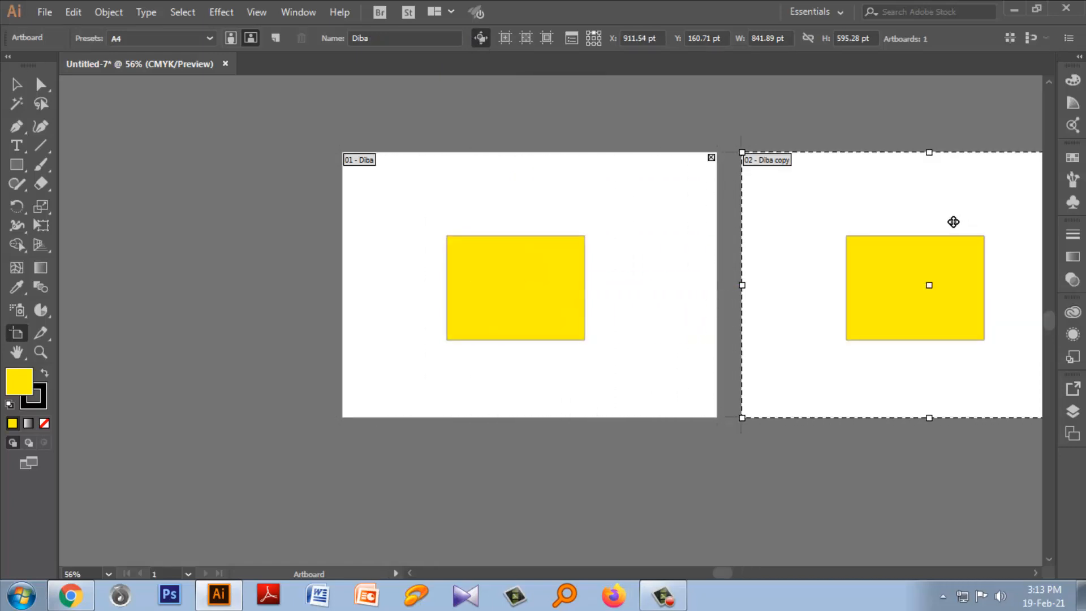
{"action": "key", "text": "Delete"}
Delete the yellow rectangle on the artboard and its leftover copy outside the artboard
{"action": "left_click", "coordinate": [17, 85]}
{"action": "left_click", "coordinate": [513, 272]}
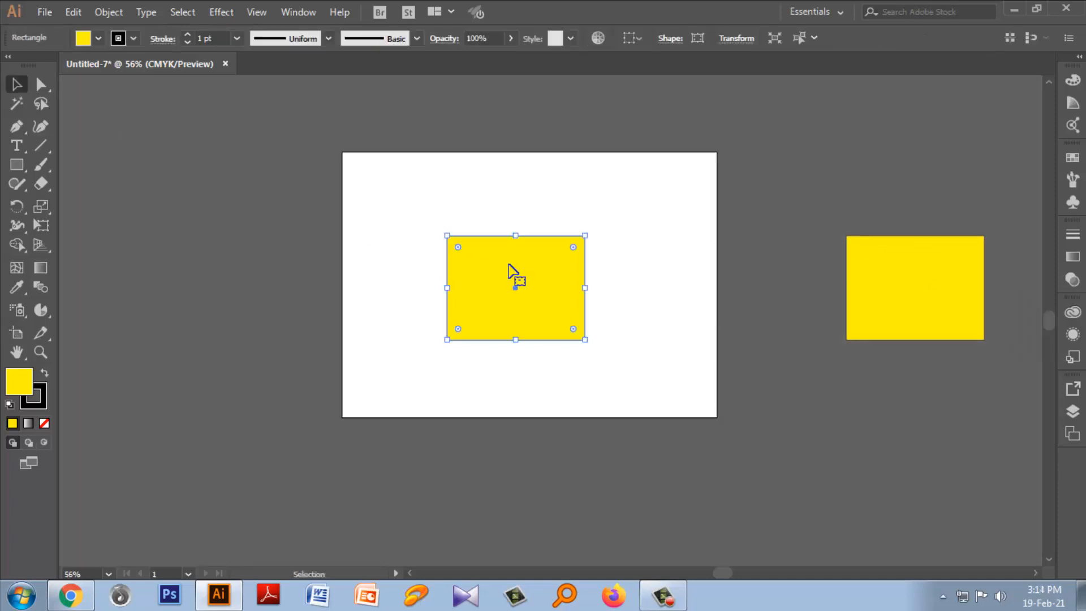
{"action": "key", "text": "Delete"}
{"action": "left_click", "coordinate": [907, 294]}
{"action": "key", "text": "Delete"}
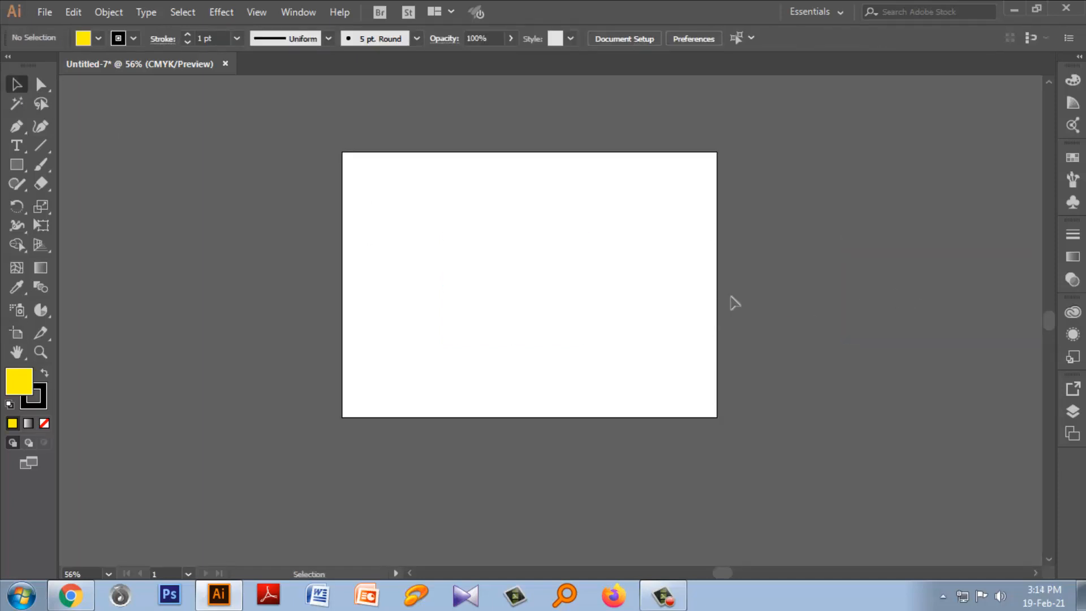
Move the empty artboard to about X 647 pt, Y 170 pt and show its center mark
{"action": "left_click", "coordinate": [17, 333]}
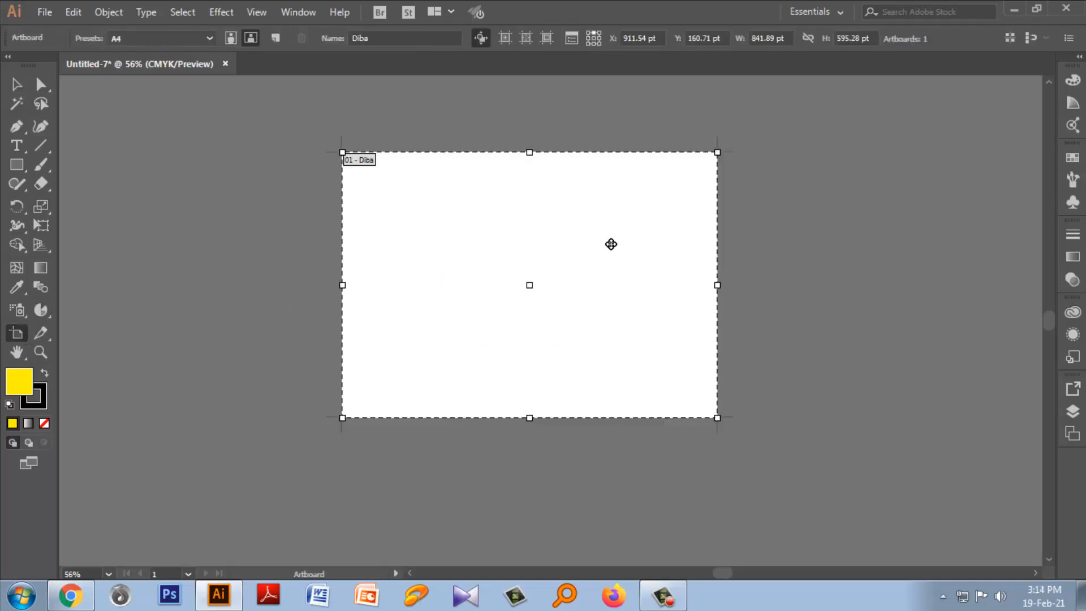
{"action": "left_click_drag", "start_coordinate": [604, 225], "coordinate": [536, 258]}
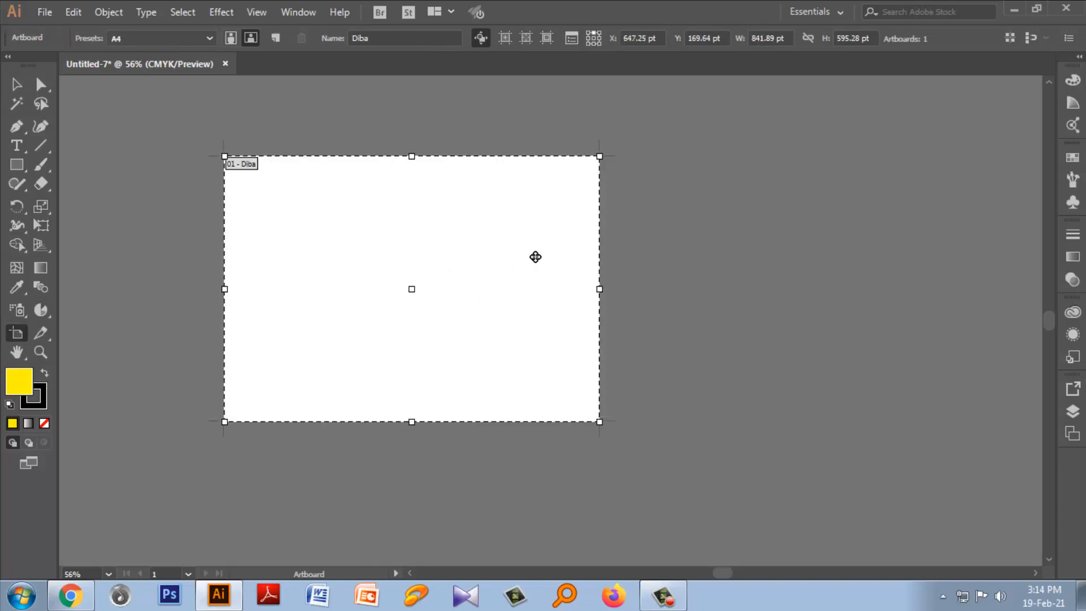
{"action": "left_click", "coordinate": [506, 39]}
{"action": "key", "text": "ctrl+plus"}
{"action": "key", "text": "ctrl+plus"}
{"action": "key", "text": "ctrl+plus"}
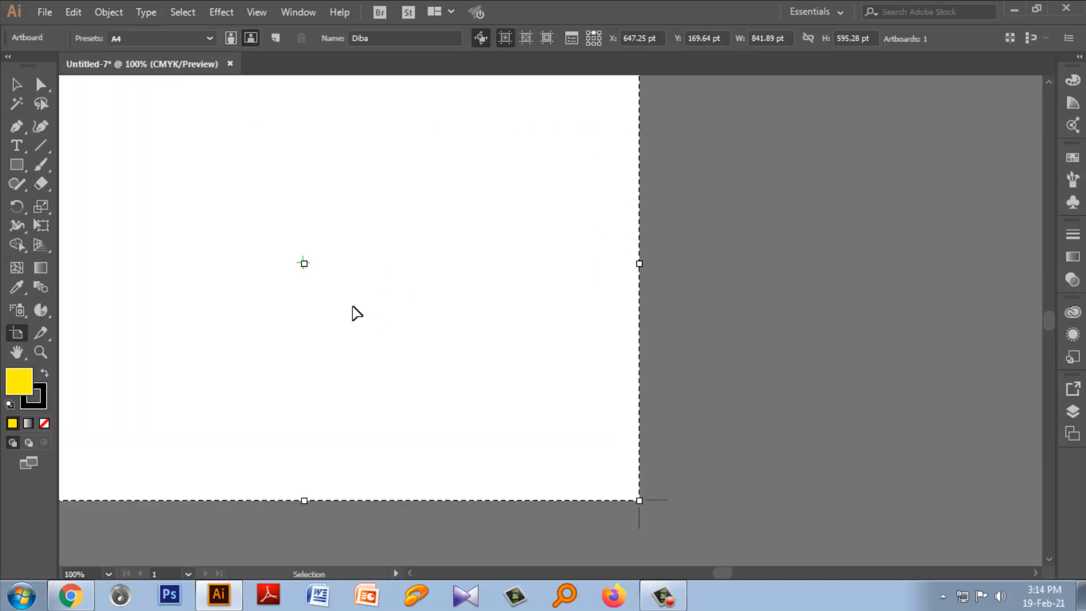
{"action": "left_click", "coordinate": [16, 85]}
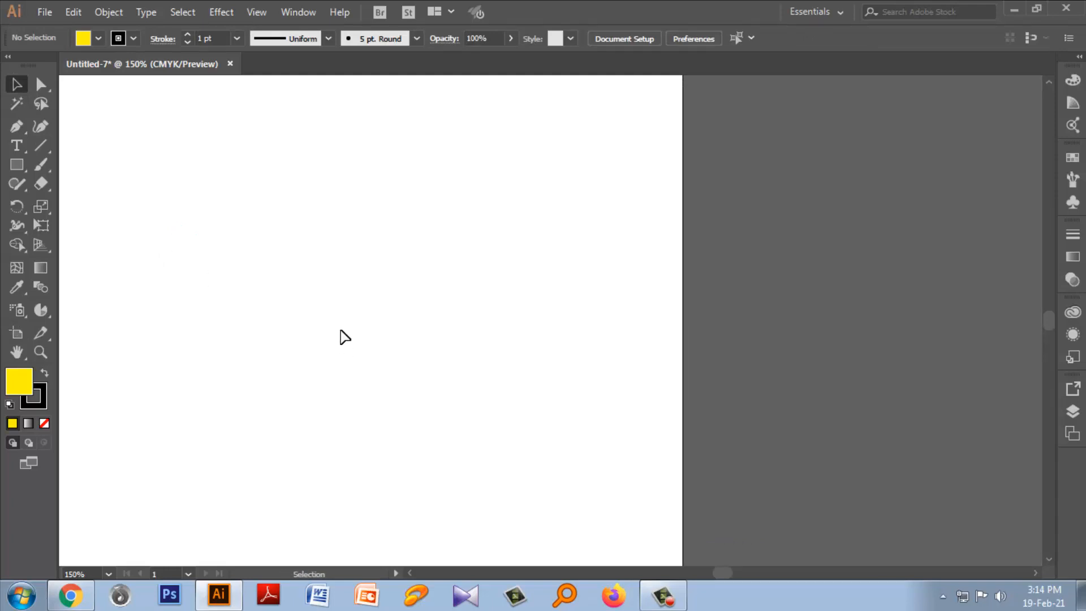
{"action": "key", "text": "ctrl+minus"}
{"action": "key", "text": "ctrl+minus"}
{"action": "key", "text": "ctrl+minus"}
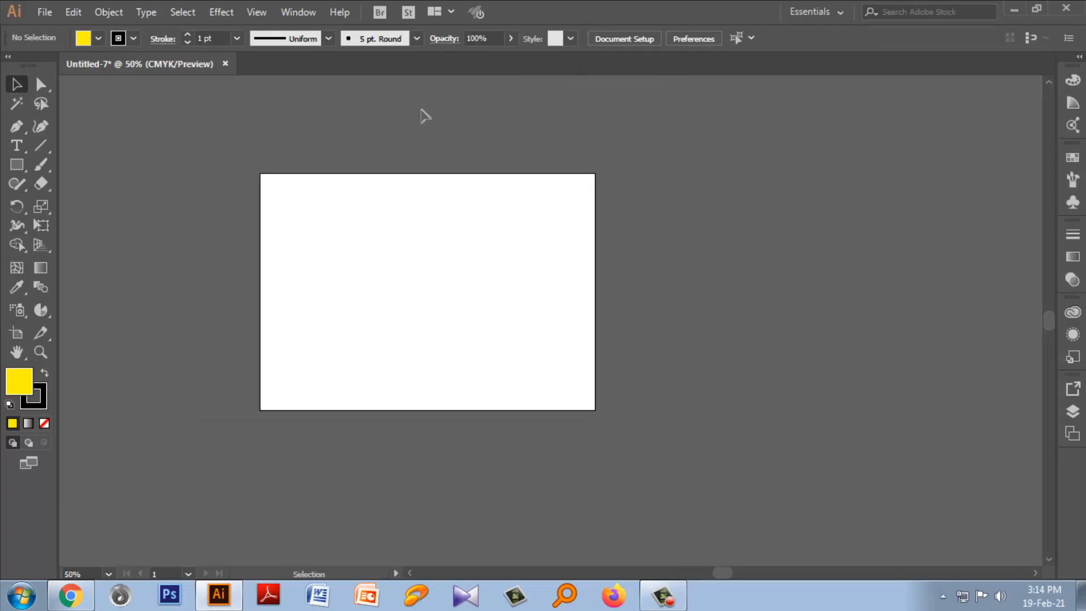
Show the artboard's cross hairs and video safe areas, and hide both again
{"action": "left_click", "coordinate": [17, 334]}
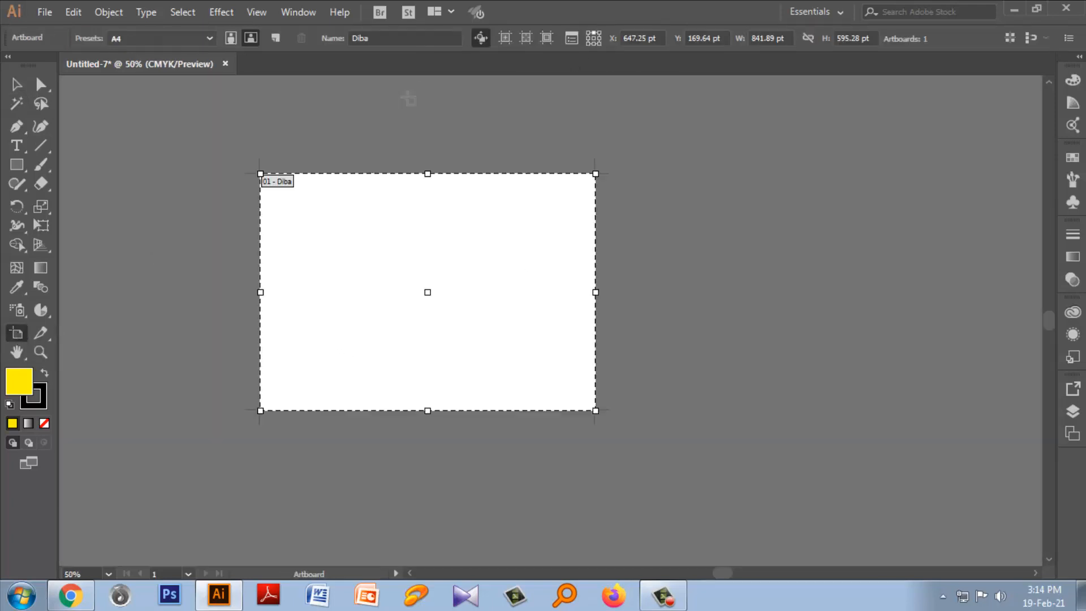
{"action": "left_click", "coordinate": [526, 39]}
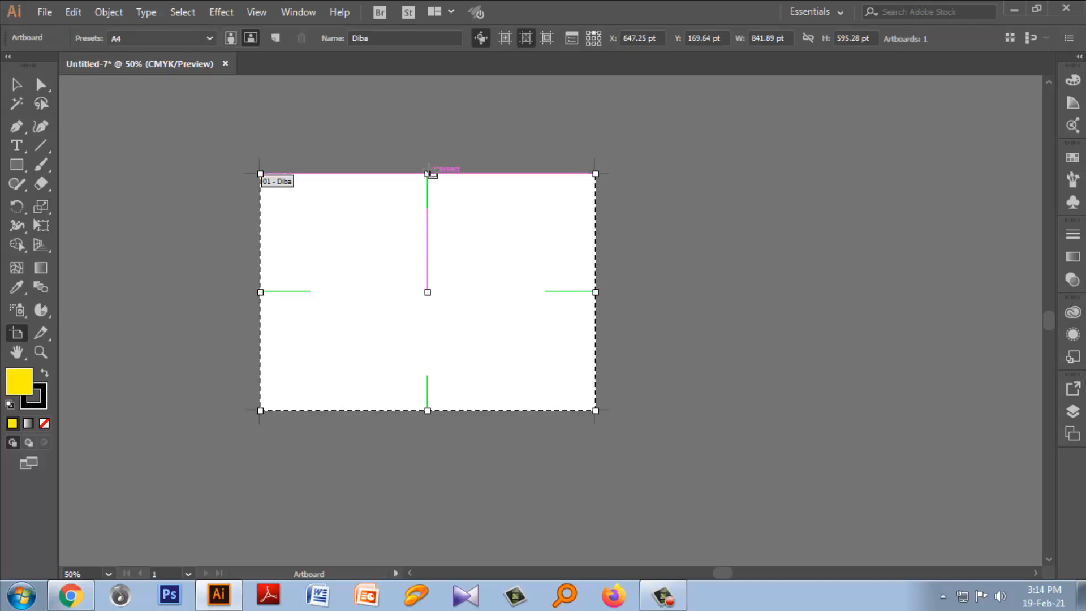
{"action": "left_click", "coordinate": [547, 39]}
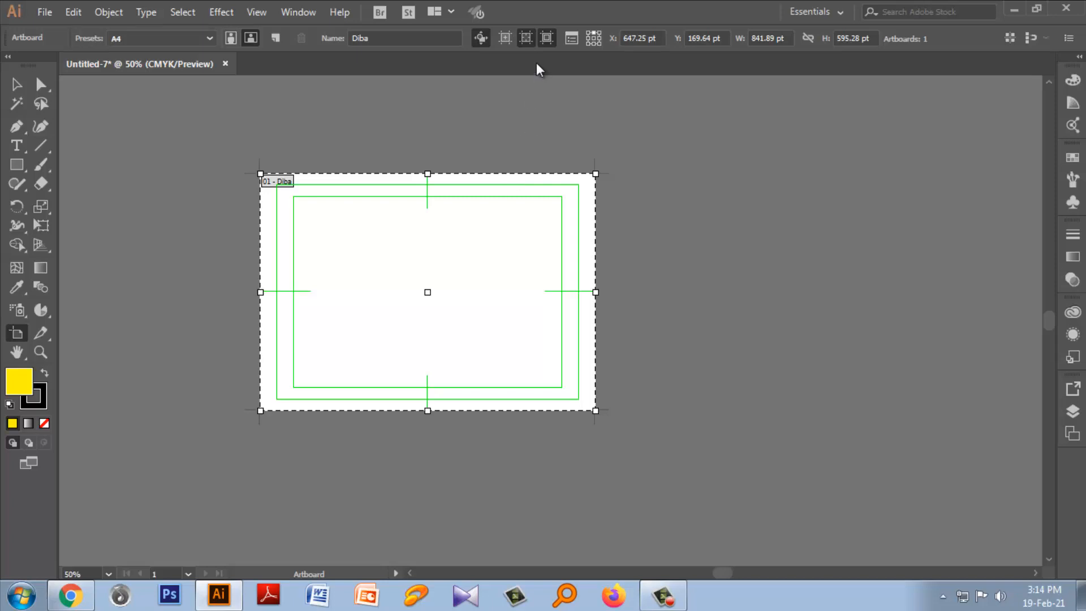
{"action": "left_click", "coordinate": [544, 41]}
{"action": "left_click", "coordinate": [527, 40]}
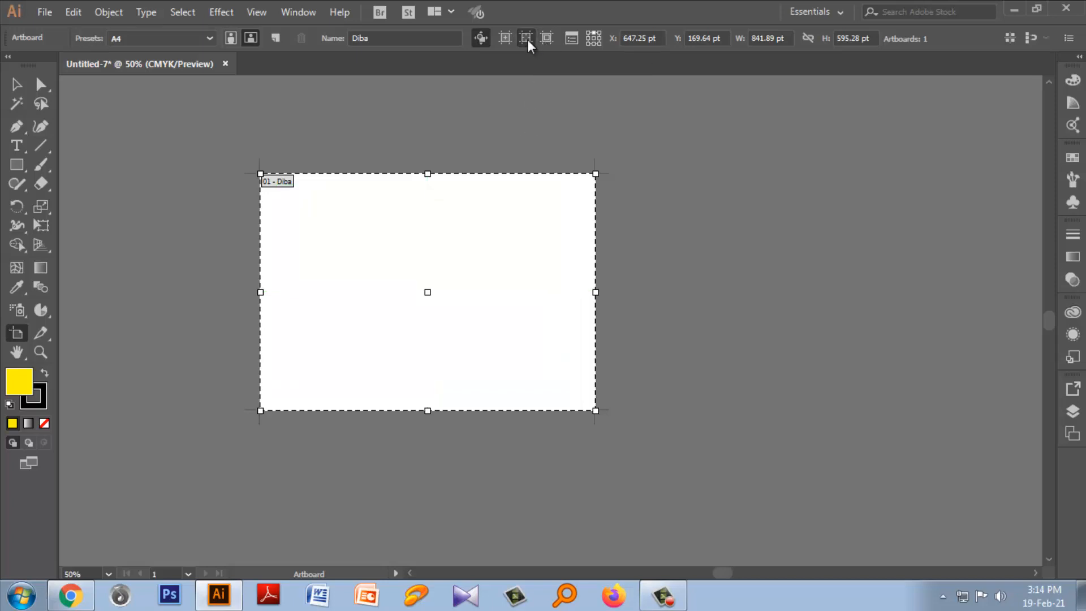
Open the artboard's options dialog from both of its access points, closing it each time without changes
{"action": "left_click", "coordinate": [572, 38]}
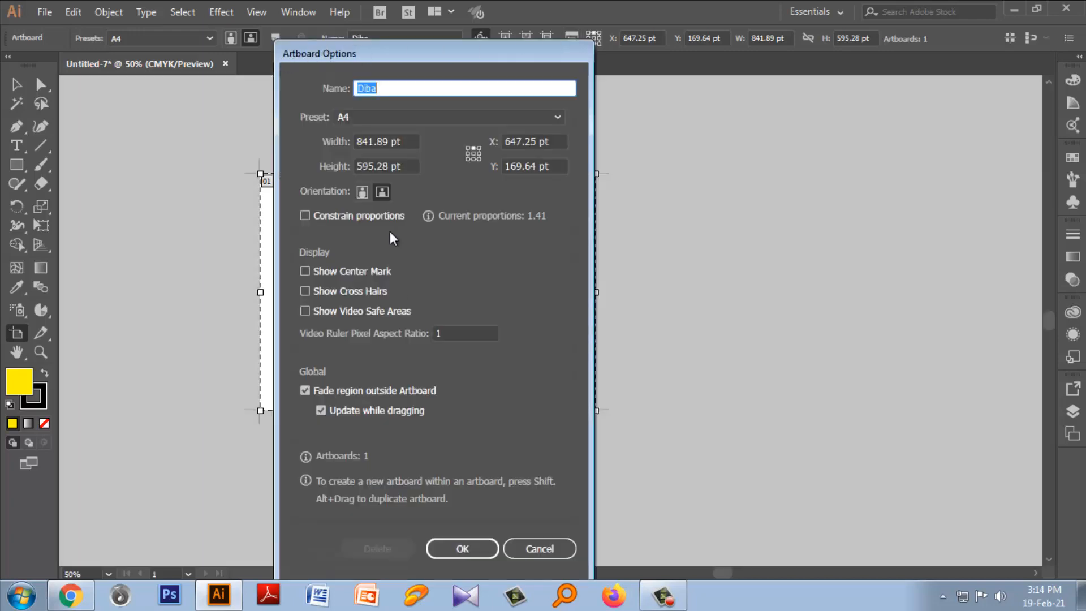
{"action": "left_click", "coordinate": [536, 549]}
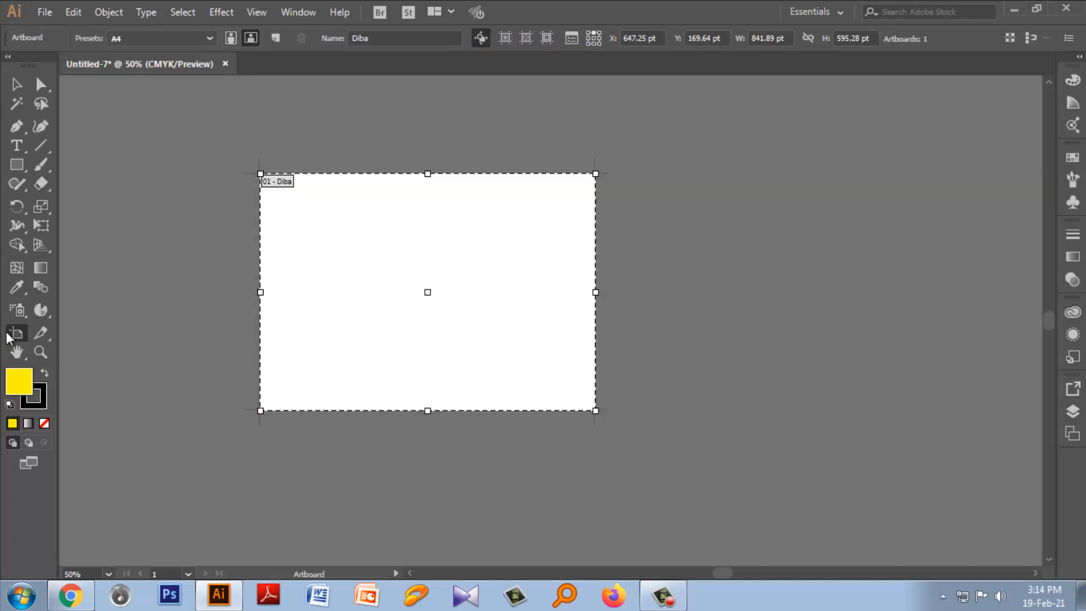
{"action": "double_click", "coordinate": [6, 332]}
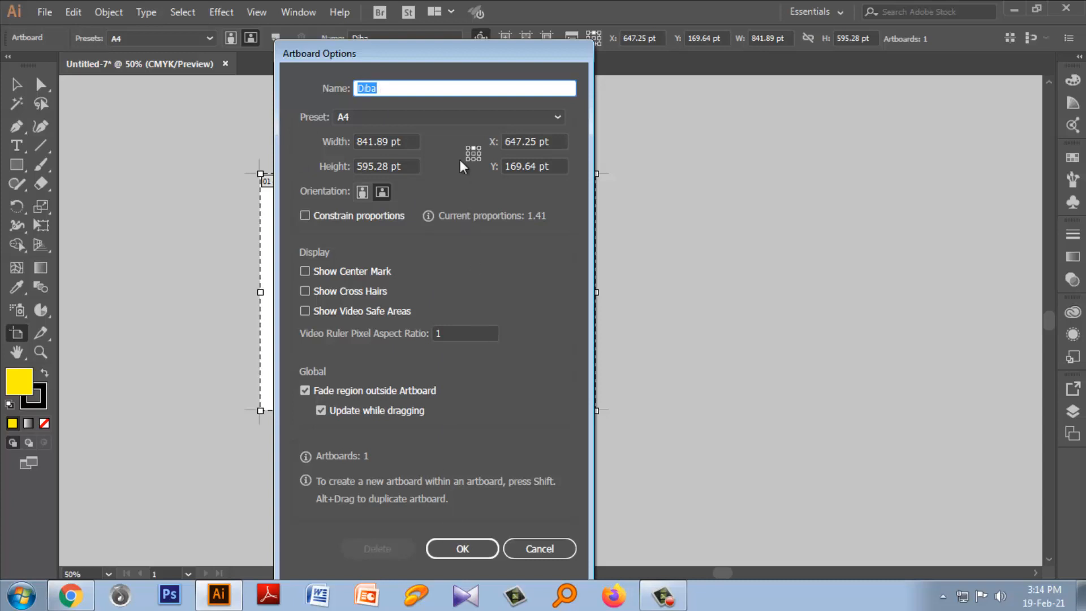
{"action": "left_click", "coordinate": [531, 552]}
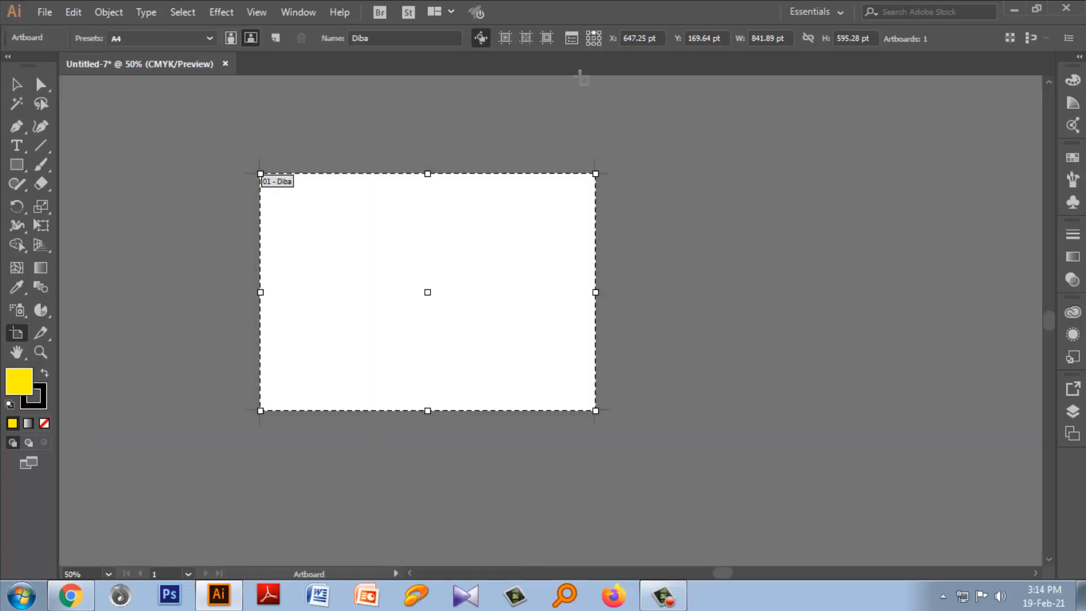
Open the artboard's options beside the artboard, review the available size presets, and keep A4
{"action": "left_click", "coordinate": [579, 37]}
{"action": "left_click_drag", "start_coordinate": [515, 42], "coordinate": [851, 76]}
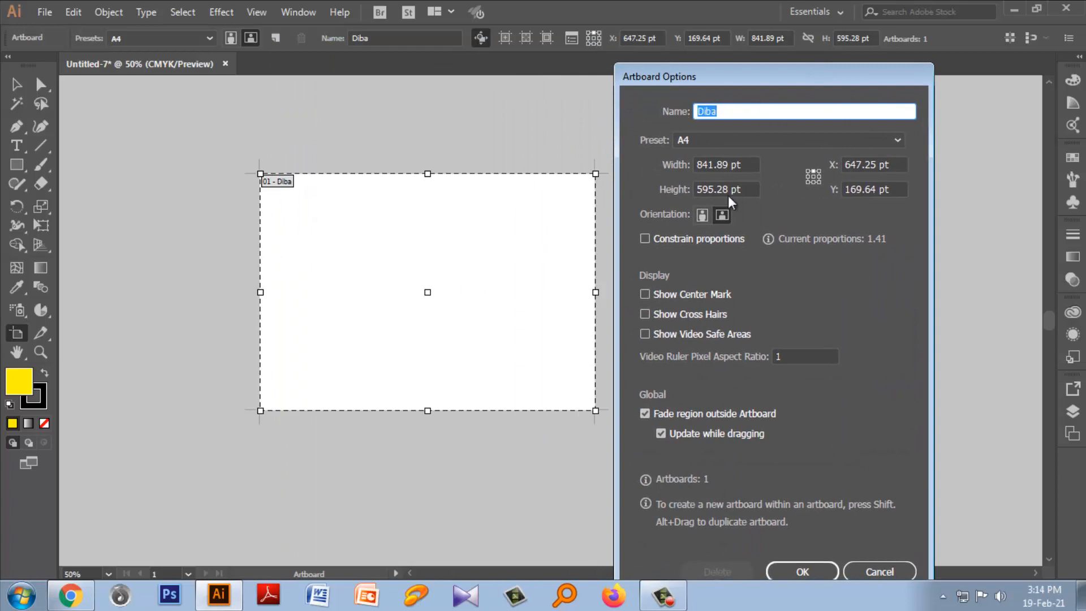
{"action": "left_click", "coordinate": [727, 138]}
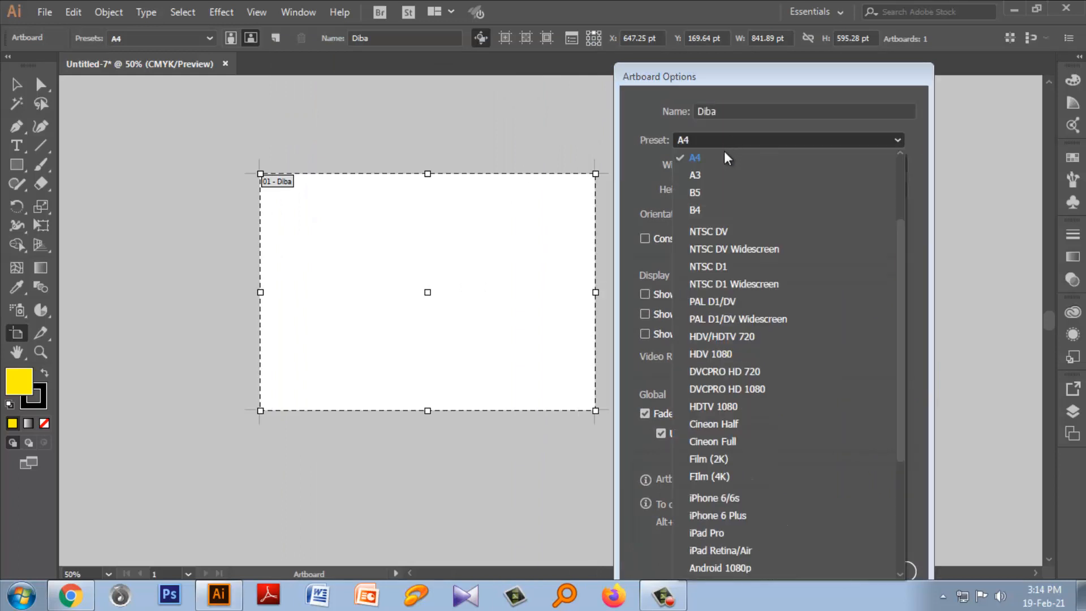
{"action": "left_click", "coordinate": [714, 160]}
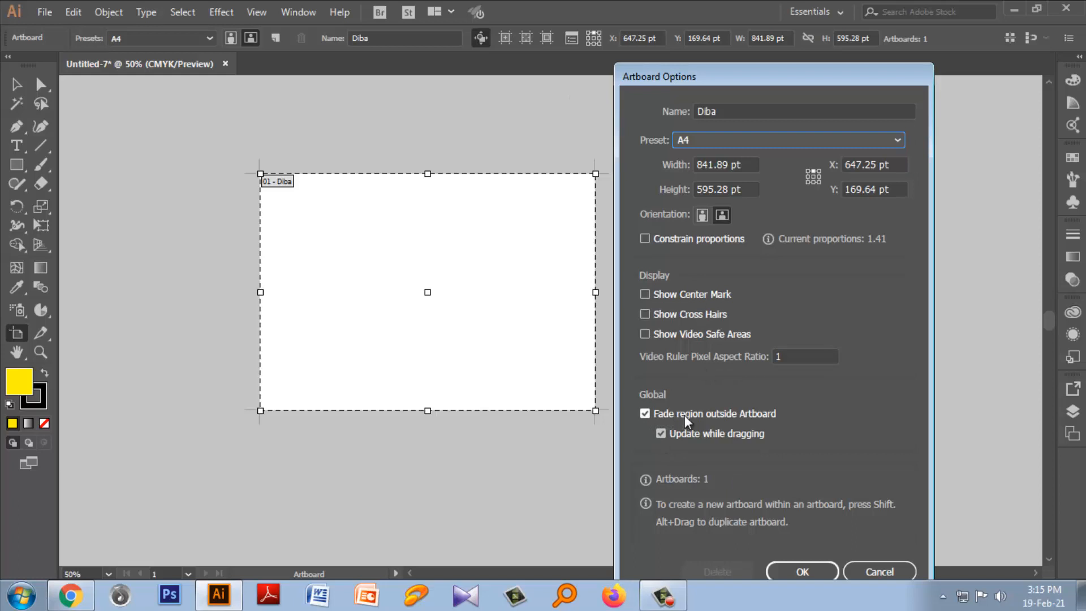
Turn off Fade region outside Artboard and apply it, and turn the option back on in the artboard's options
{"action": "left_click", "coordinate": [645, 414]}
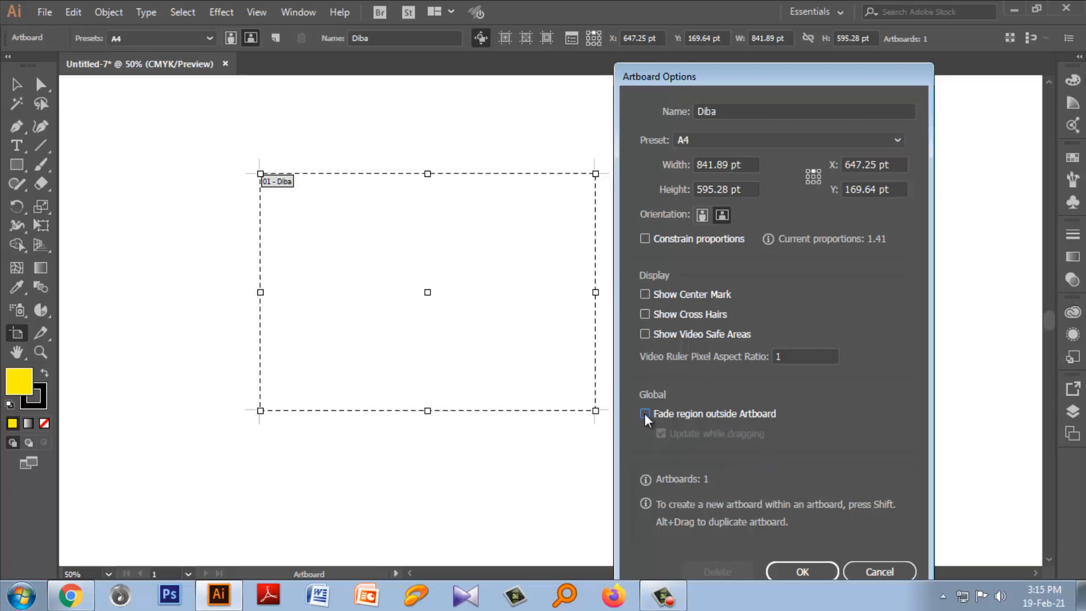
{"action": "left_click", "coordinate": [802, 571]}
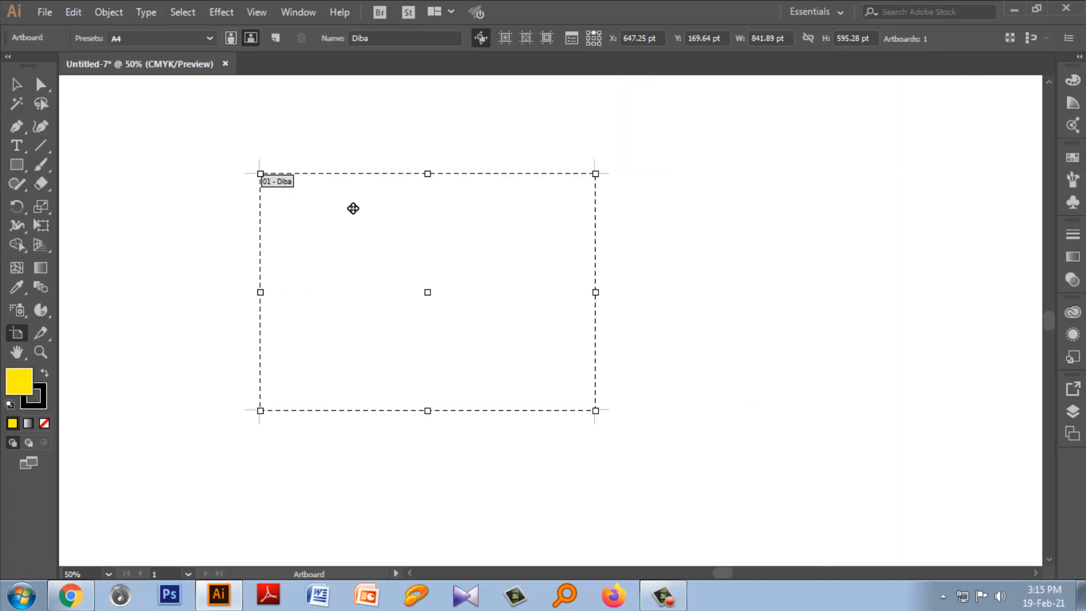
{"action": "double_click", "coordinate": [22, 330]}
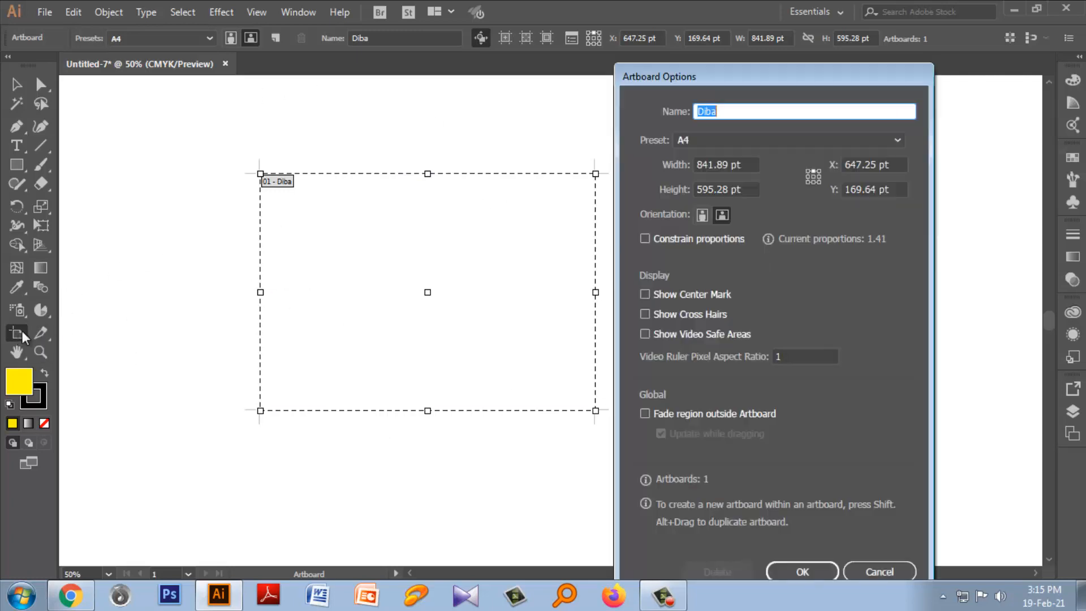
{"action": "left_click", "coordinate": [645, 413]}
{"action": "left_click", "coordinate": [802, 573]}
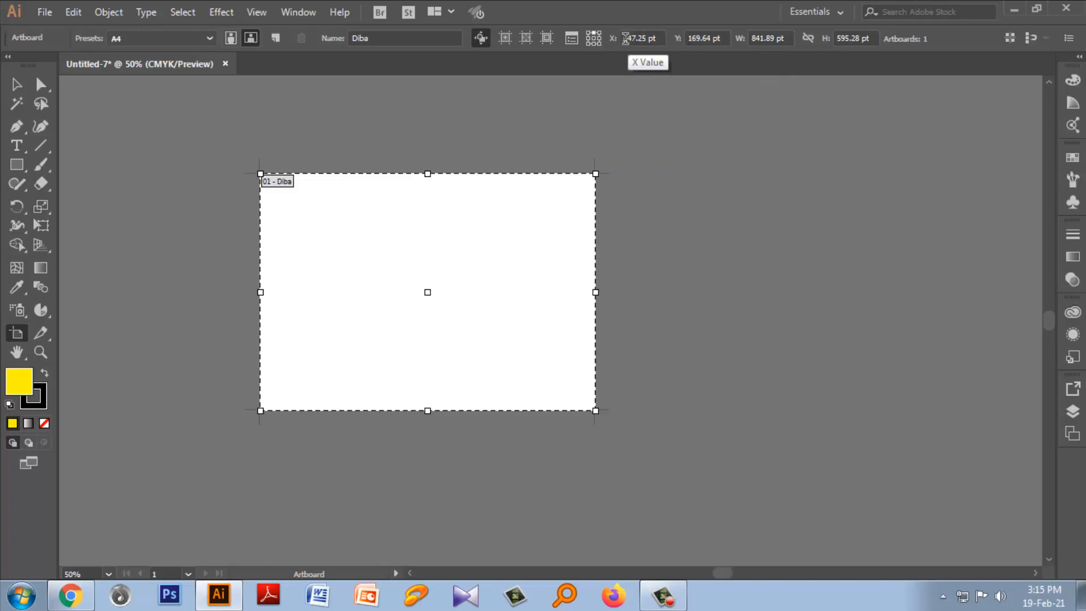
Shift the artboard horizontally to X 707 pt, back to about 641 pt, and finally to 697 pt
{"action": "left_click_drag", "start_coordinate": [625, 38], "coordinate": [649, 38]}
{"action": "key", "text": "Up"}
{"action": "key", "text": "Up"}
{"action": "key", "text": "Up"}
{"action": "key", "text": "Up"}
{"action": "key", "text": "Up"}
{"action": "key", "text": "Up"}
{"action": "key", "text": "Up"}
{"action": "key", "text": "Up"}
{"action": "key", "text": "Up"}
{"action": "key", "text": "Up"}
{"action": "key", "text": "Up"}
{"action": "key", "text": "Up"}
{"action": "key", "text": "Up"}
{"action": "key", "text": "Up"}
{"action": "key", "text": "Up"}
{"action": "key", "text": "Up"}
{"action": "key", "text": "Up"}
{"action": "key", "text": "Up"}
{"action": "key", "text": "Up"}
{"action": "key", "text": "Up"}
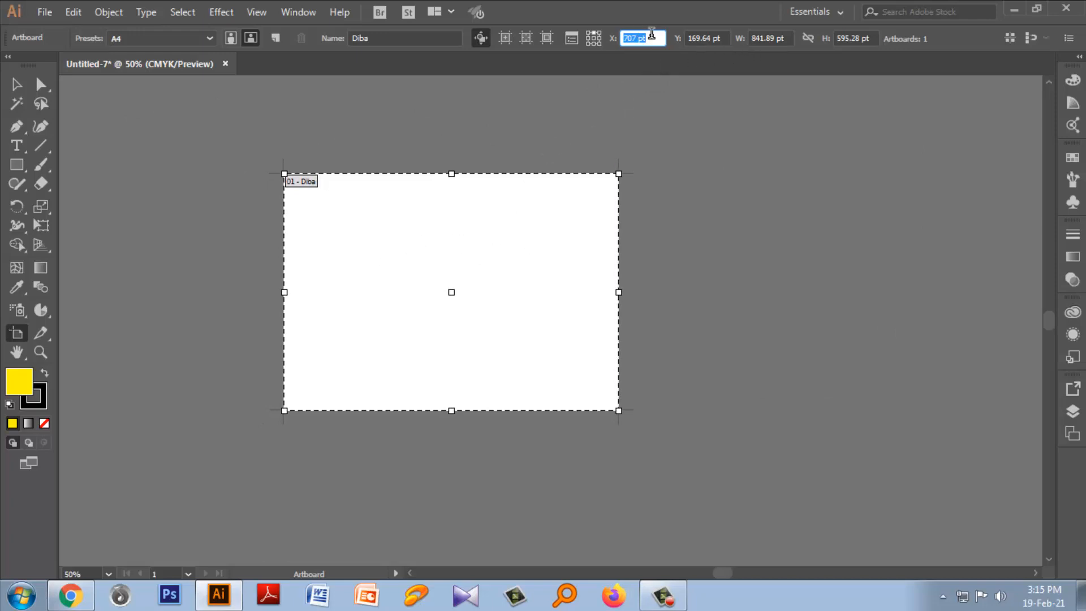
{"action": "key", "text": "Down"}
{"action": "key", "text": "Down"}
{"action": "key", "text": "Down"}
{"action": "key", "text": "Down"}
{"action": "key", "text": "Down"}
{"action": "key", "text": "Down"}
{"action": "key", "text": "Down"}
{"action": "key", "text": "Down"}
{"action": "key", "text": "Down"}
{"action": "key", "text": "Down"}
{"action": "key", "text": "Down"}
{"action": "key", "text": "Down"}
{"action": "key", "text": "Down"}
{"action": "key", "text": "Down"}
{"action": "key", "text": "Down"}
{"action": "key", "text": "Down"}
{"action": "key", "text": "Down"}
{"action": "key", "text": "Down"}
{"action": "key", "text": "Down"}
{"action": "key", "text": "Down"}
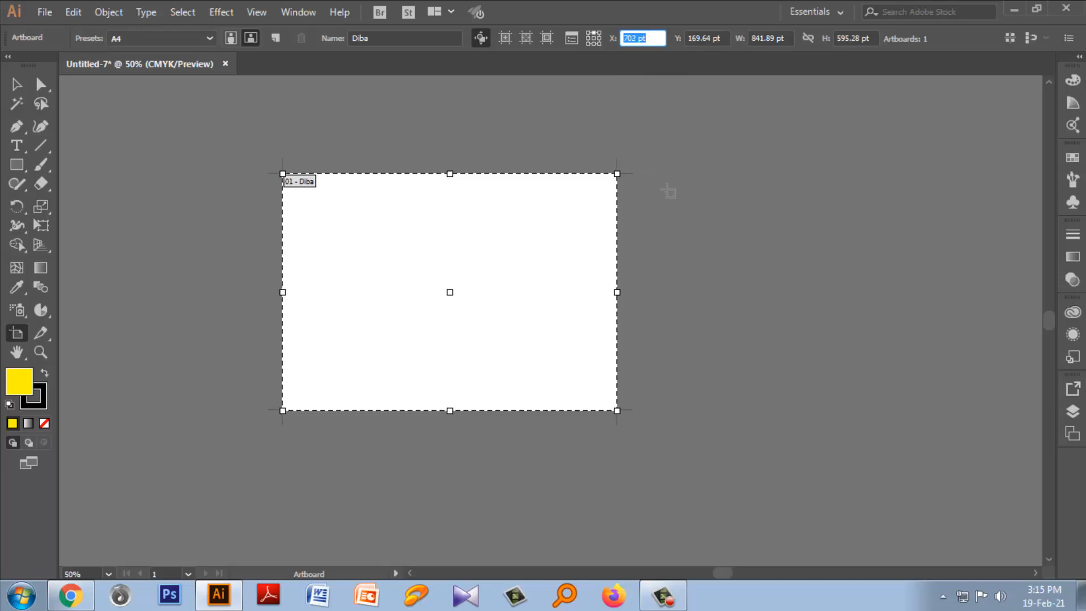
{"action": "key", "text": "Down"}
{"action": "key", "text": "Down"}
{"action": "key", "text": "Down"}
{"action": "key", "text": "Down"}
{"action": "key", "text": "Down"}
{"action": "key", "text": "Down"}
{"action": "key", "text": "Down"}
{"action": "key", "text": "Down"}
{"action": "key", "text": "Down"}
{"action": "key", "text": "Down"}
{"action": "key", "text": "Down"}
{"action": "key", "text": "Down"}
{"action": "key", "text": "Down"}
{"action": "key", "text": "Down"}
{"action": "key", "text": "Down"}
{"action": "key", "text": "Down"}
{"action": "key", "text": "Down"}
{"action": "key", "text": "Down"}
{"action": "key", "text": "Down"}
{"action": "key", "text": "Down"}
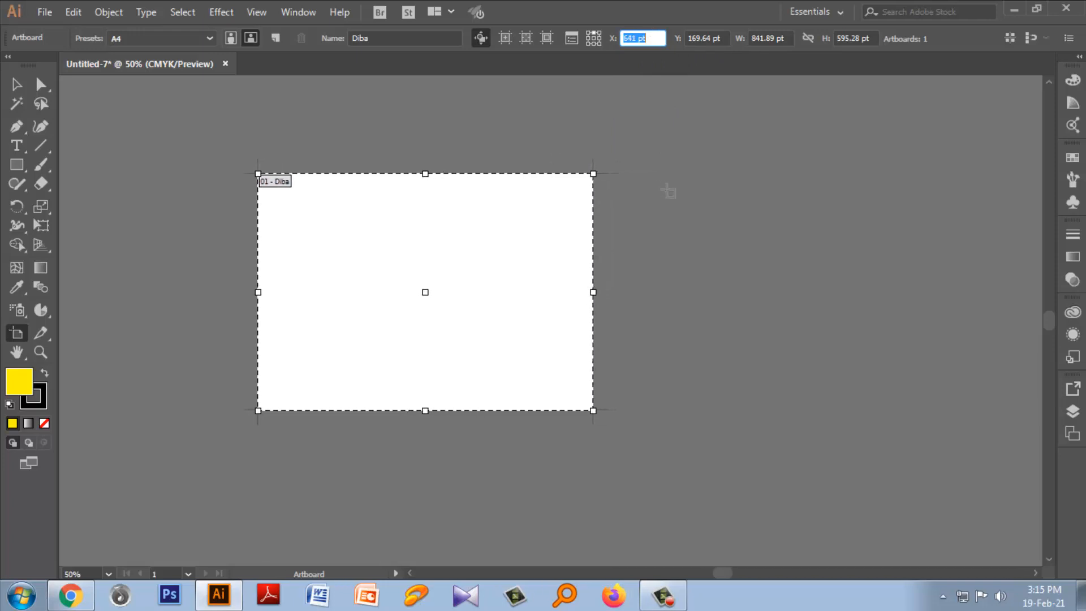
{"action": "key", "text": "Up"}
{"action": "key", "text": "Up"}
{"action": "key", "text": "Up"}
{"action": "key", "text": "Up"}
{"action": "key", "text": "Up"}
{"action": "key", "text": "Up"}
{"action": "key", "text": "Up"}
{"action": "key", "text": "Up"}
{"action": "key", "text": "Up"}
{"action": "key", "text": "Up"}
{"action": "key", "text": "Up"}
{"action": "key", "text": "Up"}
{"action": "key", "text": "Up"}
{"action": "key", "text": "Up"}
{"action": "key", "text": "Up"}
{"action": "key", "text": "Up"}
{"action": "key", "text": "Up"}
{"action": "key", "text": "Up"}
{"action": "key", "text": "Up"}
{"action": "key", "text": "Up"}
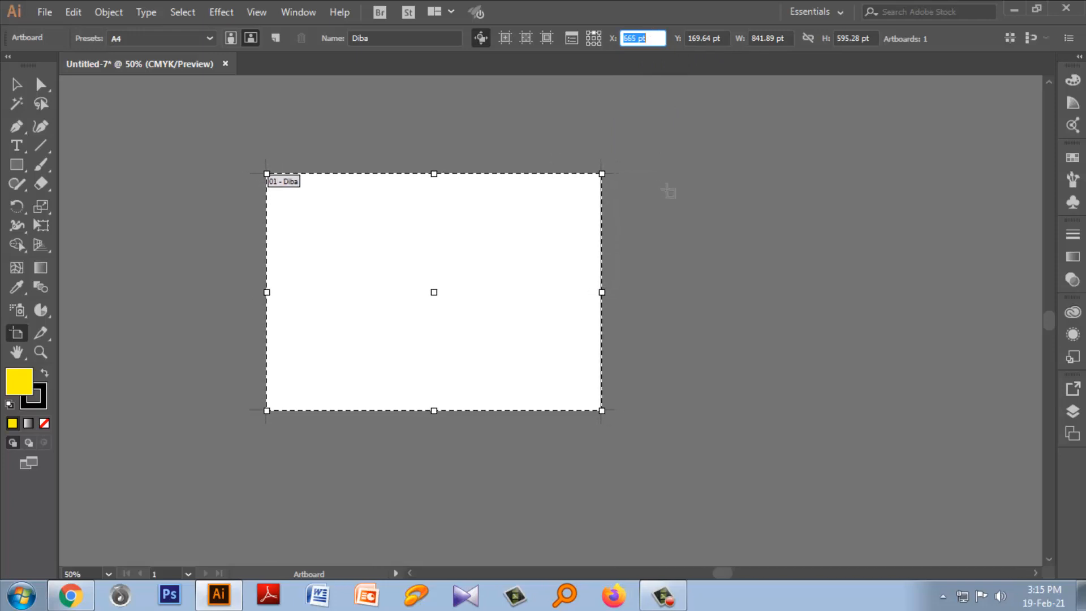
{"action": "key", "text": "Up"}
{"action": "key", "text": "Up"}
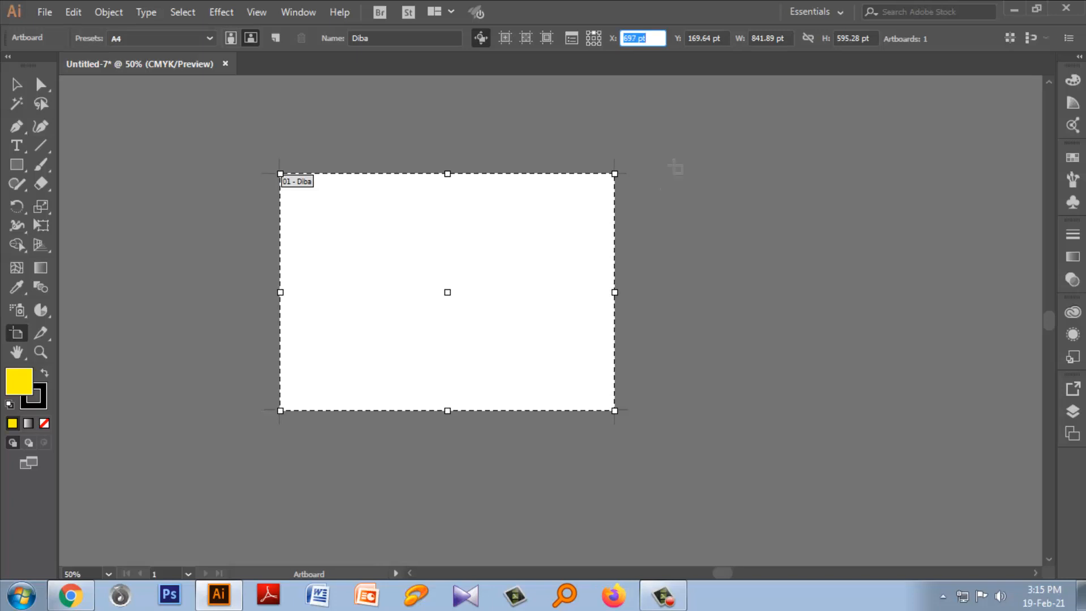
Increase the artboard's width to 914 pt
{"action": "left_click", "coordinate": [747, 43]}
{"action": "type", "text": "842"}
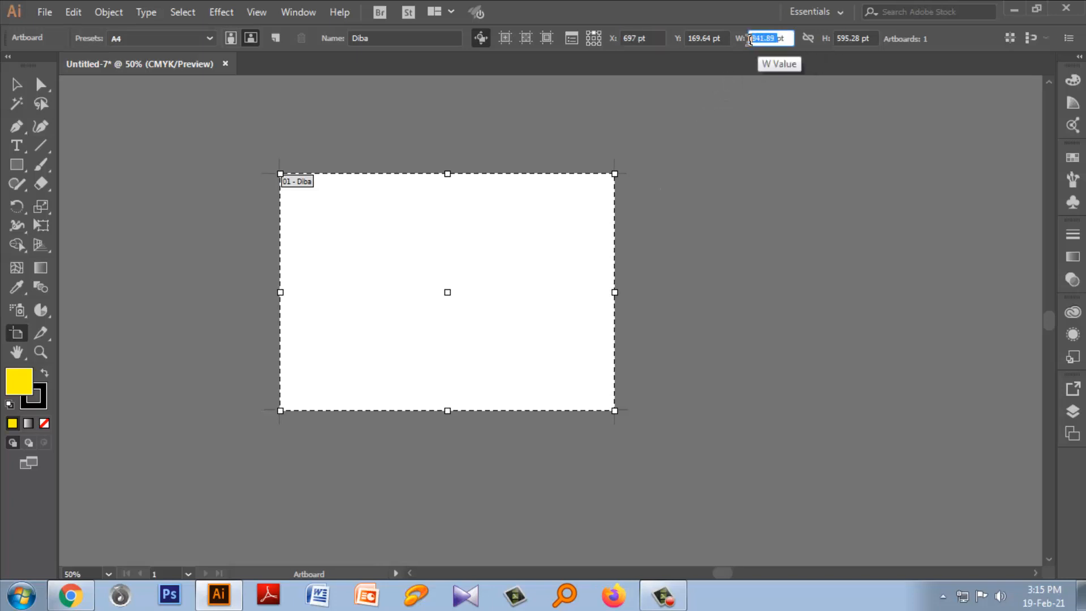
{"action": "key", "text": "Return"}
{"action": "key", "text": "Up"}
{"action": "key", "text": "Up"}
{"action": "key", "text": "Up"}
{"action": "key", "text": "Up"}
{"action": "key", "text": "Up"}
{"action": "key", "text": "Up"}
{"action": "key", "text": "Up"}
{"action": "key", "text": "Up"}
{"action": "key", "text": "Up"}
{"action": "key", "text": "Up"}
{"action": "key", "text": "Up"}
{"action": "key", "text": "Up"}
{"action": "key", "text": "Up"}
{"action": "key", "text": "Up"}
{"action": "key", "text": "Up"}
{"action": "key", "text": "Up"}
{"action": "key", "text": "Up"}
{"action": "key", "text": "Up"}
{"action": "key", "text": "Up"}
{"action": "key", "text": "Up"}
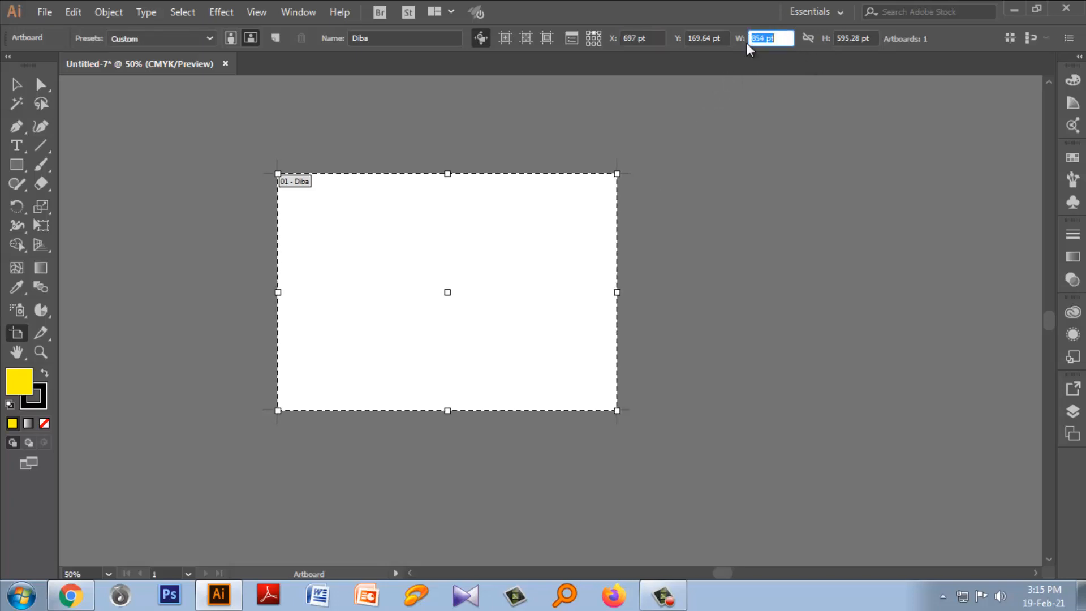
{"action": "key", "text": "Up"}
{"action": "key", "text": "Up"}
{"action": "key", "text": "Up"}
{"action": "key", "text": "Up"}
{"action": "key", "text": "Up"}
{"action": "key", "text": "Up"}
{"action": "key", "text": "Up"}
{"action": "key", "text": "Up"}
{"action": "key", "text": "Up"}
{"action": "key", "text": "Up"}
{"action": "key", "text": "Up"}
{"action": "key", "text": "Up"}
{"action": "key", "text": "Up"}
{"action": "key", "text": "Up"}
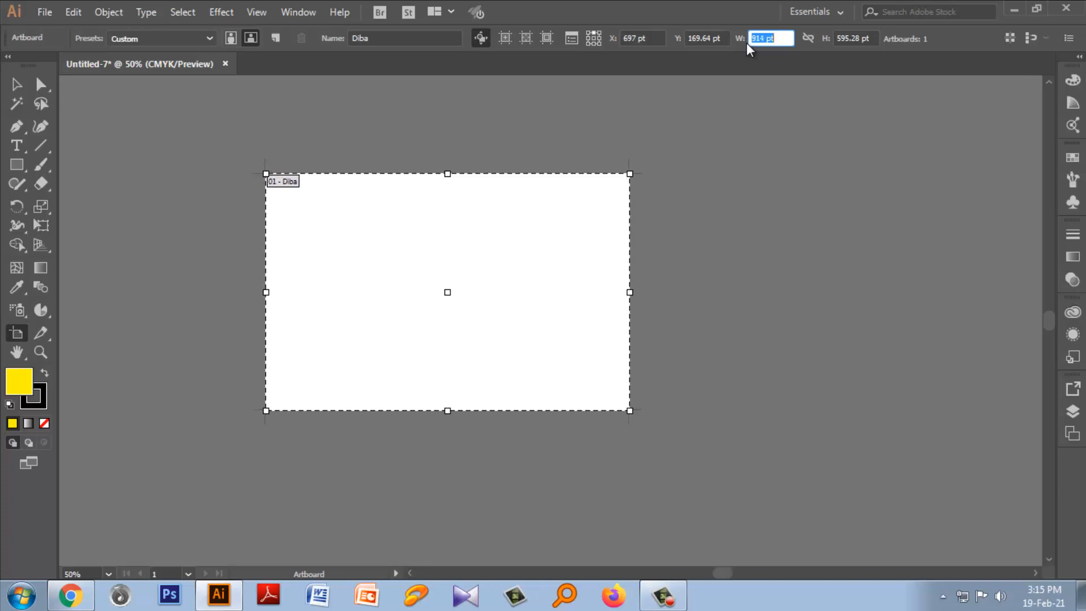
Increase the artboard's height to 618 pt
{"action": "left_click", "coordinate": [859, 38]}
{"action": "double_click", "coordinate": [859, 39]}
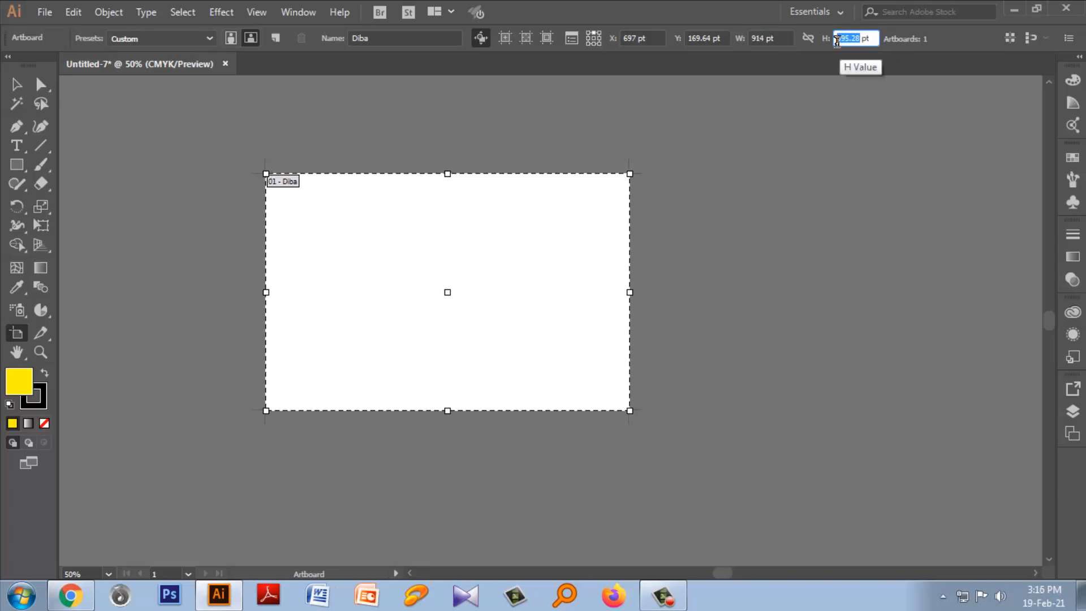
{"action": "key", "text": "Up"}
{"action": "key", "text": "Up"}
{"action": "key", "text": "Up"}
{"action": "key", "text": "Up"}
{"action": "key", "text": "Up"}
{"action": "key", "text": "Up"}
{"action": "key", "text": "Up"}
{"action": "key", "text": "Up"}
{"action": "key", "text": "Up"}
{"action": "key", "text": "Up"}
{"action": "key", "text": "Up"}
{"action": "key", "text": "Up"}
{"action": "key", "text": "Up"}
{"action": "key", "text": "Up"}
{"action": "key", "text": "Up"}
{"action": "key", "text": "Up"}
{"action": "key", "text": "Up"}
{"action": "key", "text": "Up"}
{"action": "key", "text": "Up"}
{"action": "key", "text": "Up"}
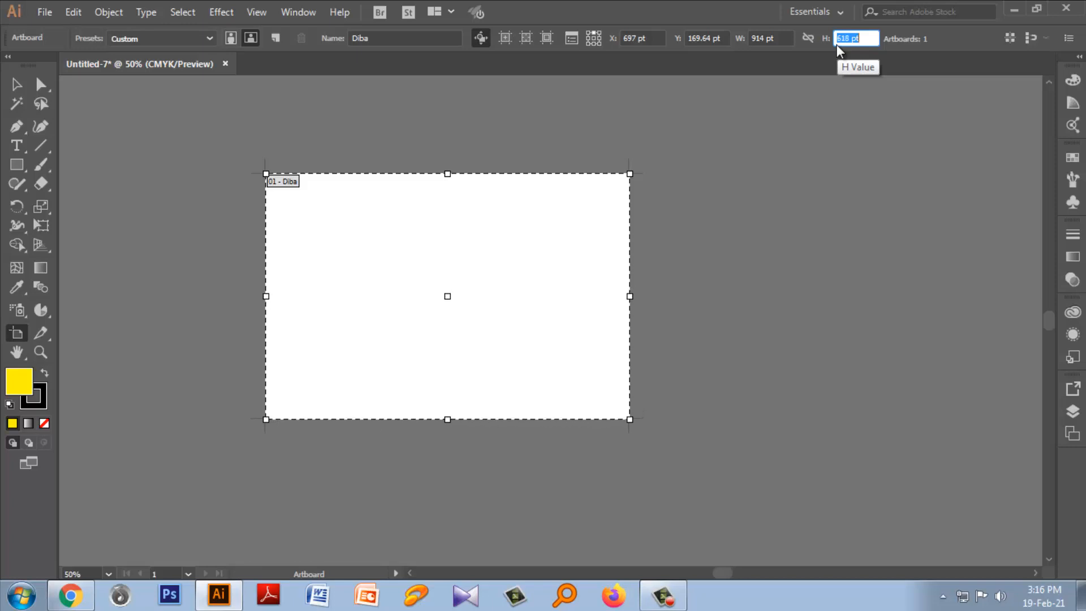
Increase the Diba artboard's height further, to 683 pt
{"action": "key", "text": "Up"}
{"action": "key", "text": "Up"}
{"action": "key", "text": "Up"}
{"action": "key", "text": "Up"}
{"action": "key", "text": "Up"}
{"action": "key", "text": "Up"}
{"action": "key", "text": "Up"}
{"action": "key", "text": "Up"}
{"action": "key", "text": "Up"}
{"action": "key", "text": "Up"}
{"action": "key", "text": "Up"}
{"action": "key", "text": "Up"}
{"action": "key", "text": "Up"}
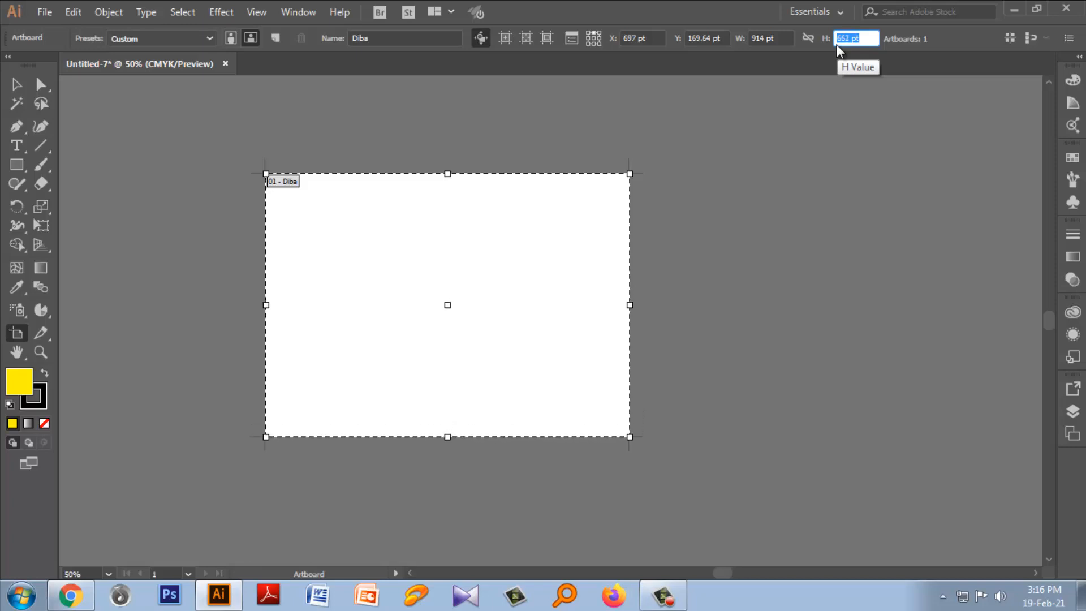
{"action": "key", "text": "Up"}
{"action": "key", "text": "Up"}
{"action": "key", "text": "Up"}
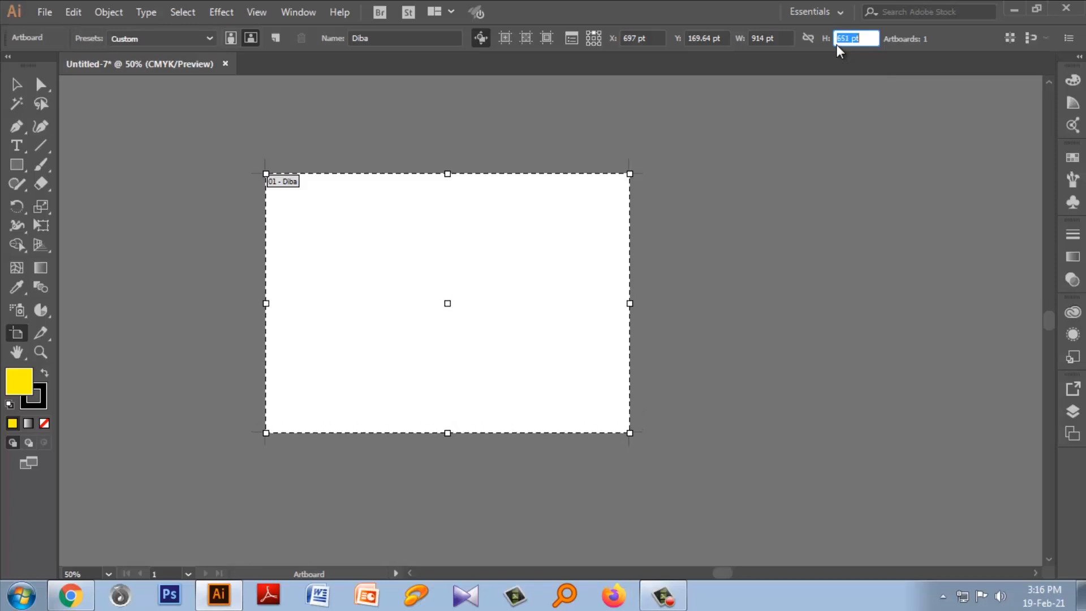
{"action": "key", "text": "Up"}
{"action": "key", "text": "Up"}
{"action": "key", "text": "Up"}
{"action": "key", "text": "Up"}
{"action": "key", "text": "Up"}
{"action": "key", "text": "Up"}
{"action": "key", "text": "Up"}
{"action": "key", "text": "Up"}
{"action": "key", "text": "Up"}
{"action": "key", "text": "Up"}
{"action": "key", "text": "Up"}
{"action": "key", "text": "Up"}
{"action": "key", "text": "Up"}
{"action": "key", "text": "Up"}
{"action": "key", "text": "Up"}
{"action": "key", "text": "Up"}
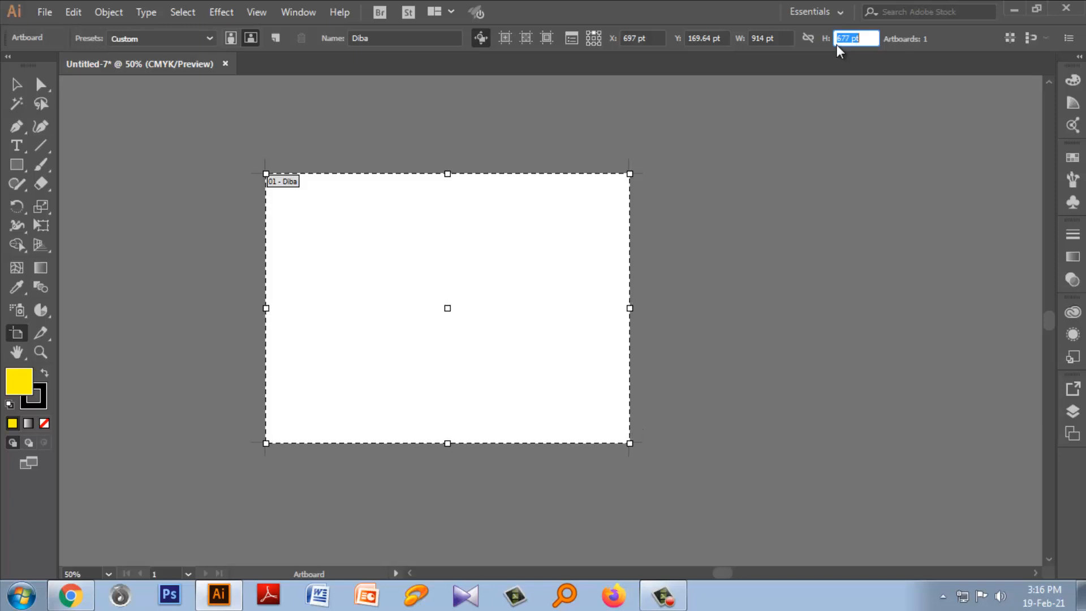
{"action": "key", "text": "Up"}
{"action": "key", "text": "Up"}
{"action": "key", "text": "Up"}
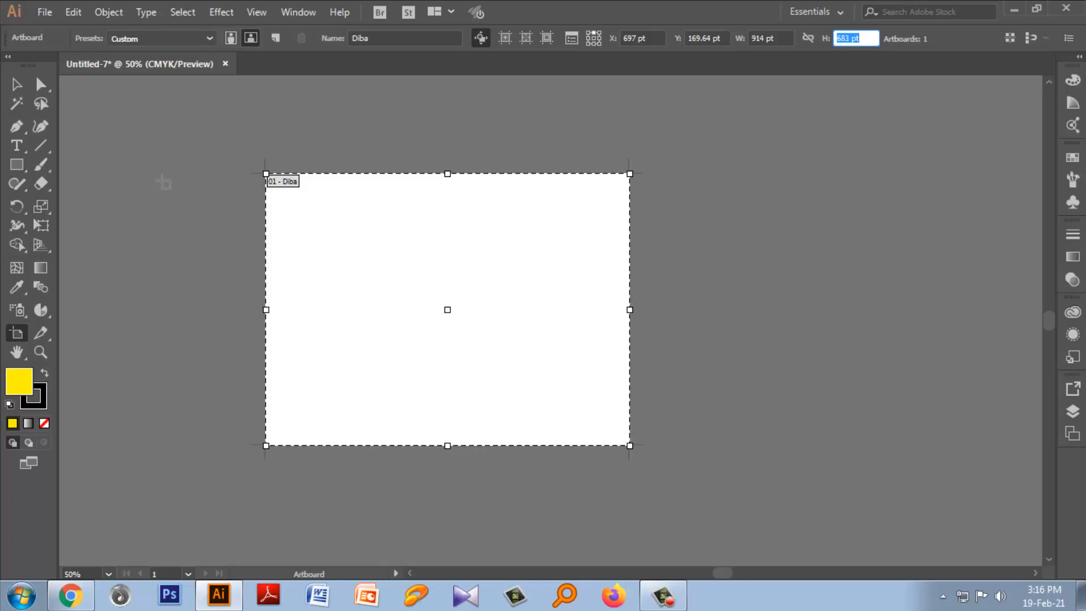
Duplicate the Diba artboard horizontally to X 1885 pt and delete the copy, and repeat the duplication and deletion once more
{"action": "left_click", "coordinate": [16, 84]}
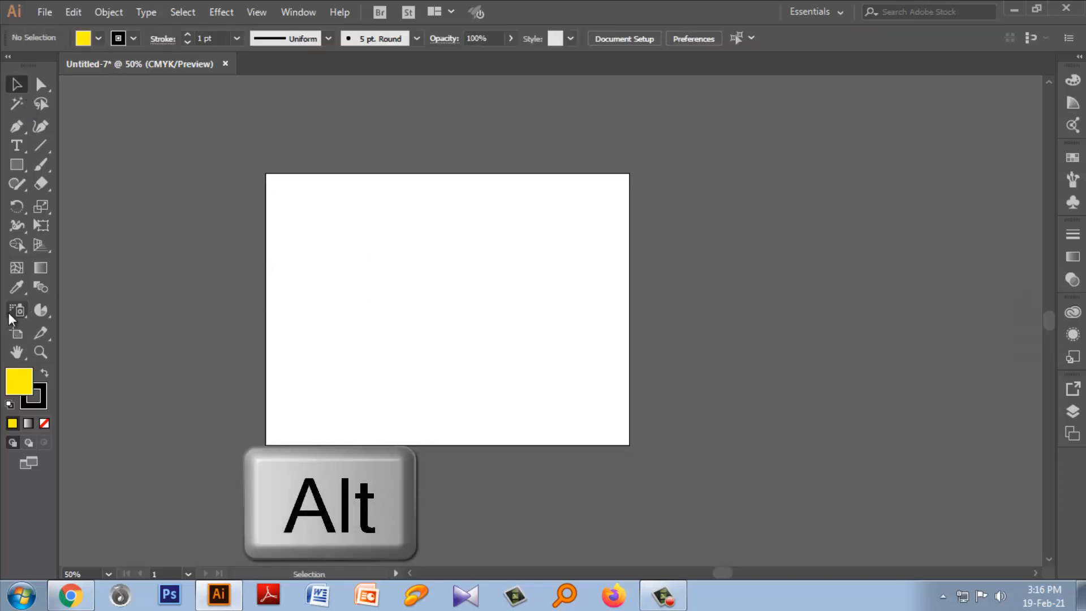
{"action": "left_click", "coordinate": [16, 334]}
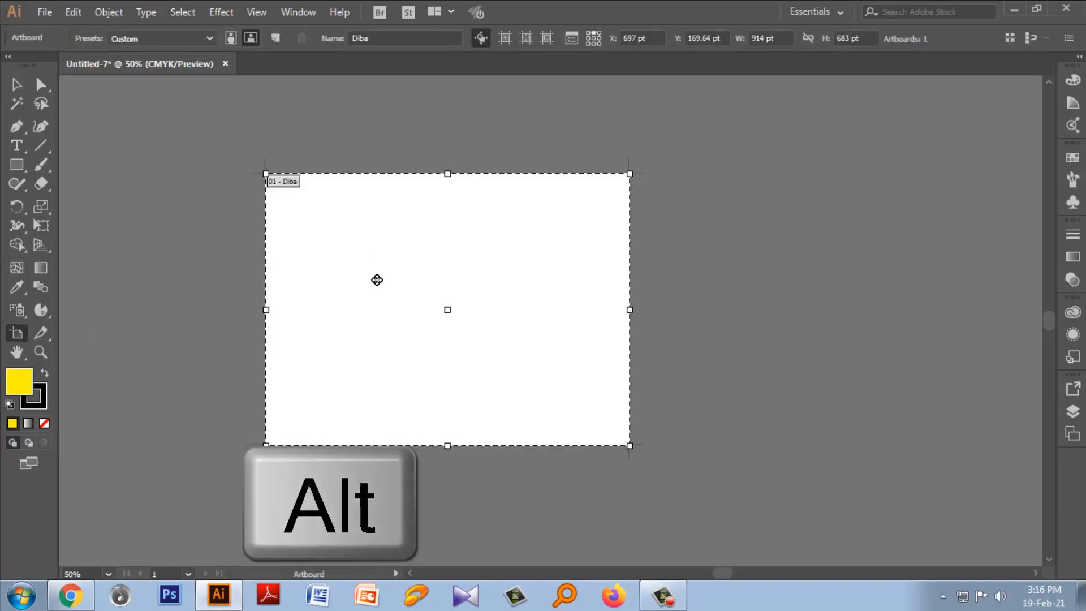
{"action": "key", "text": "shift"}
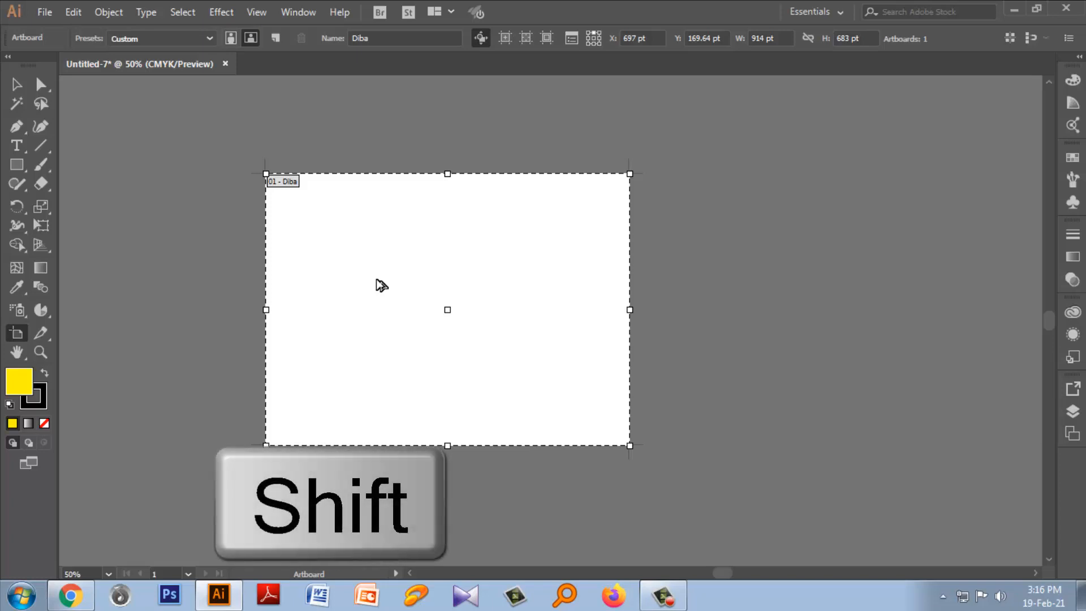
{"action": "left_click_drag", "start_coordinate": [382, 286], "coordinate": [849, 376]}
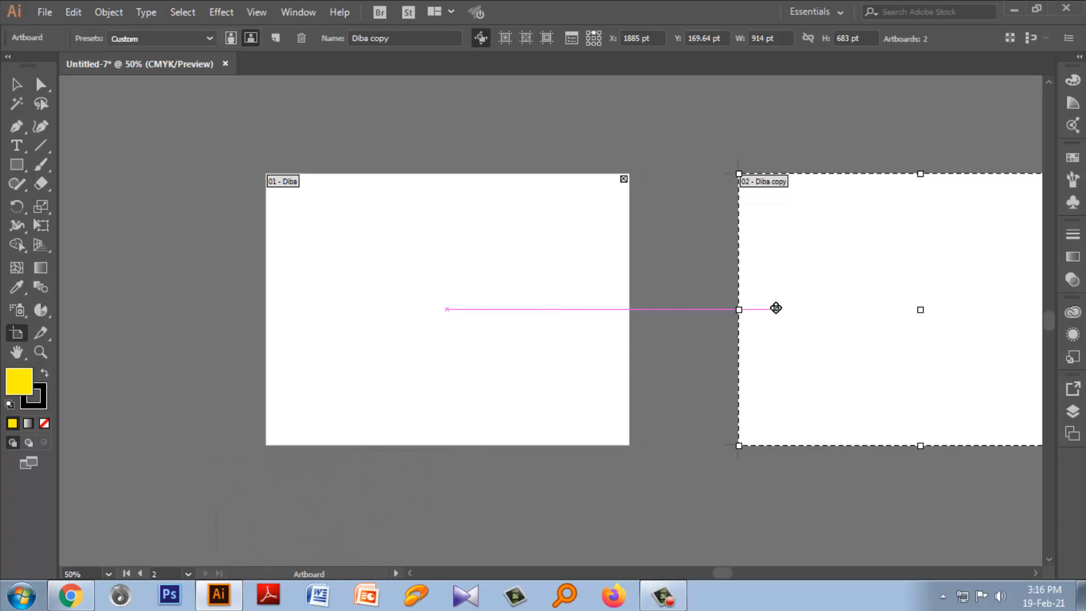
{"action": "key", "text": "Delete"}
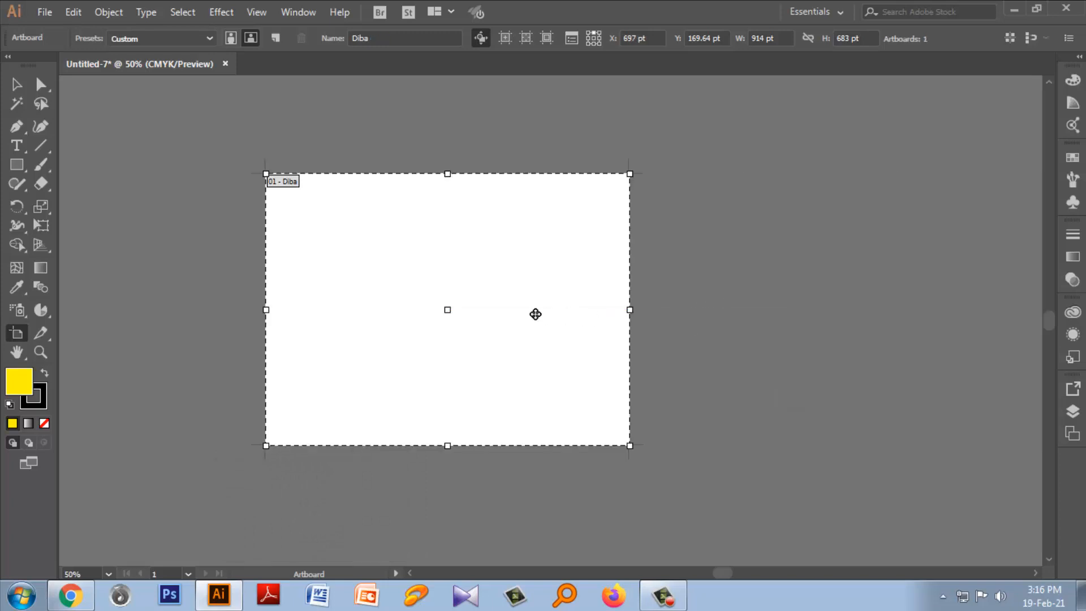
{"action": "left_click_drag", "start_coordinate": [536, 314], "coordinate": [912, 426]}
{"action": "key", "text": "Delete"}
Add a new 914 by 683 pt artboard beside Diba at X 1668 pt, aligned with its upper edge, and delete it
{"action": "left_click", "coordinate": [276, 37]}
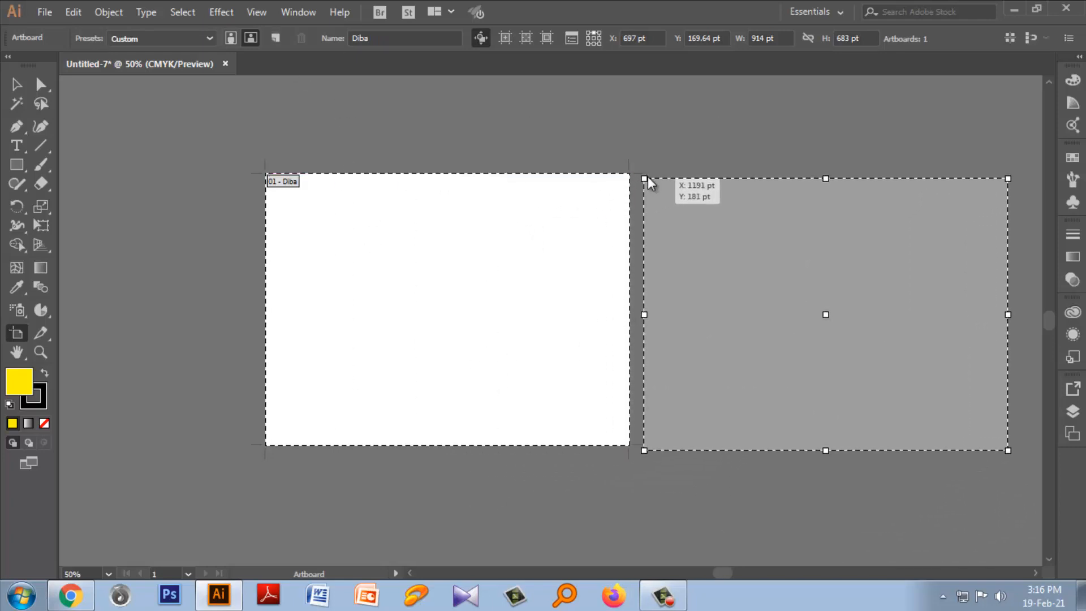
{"action": "left_click", "coordinate": [652, 175]}
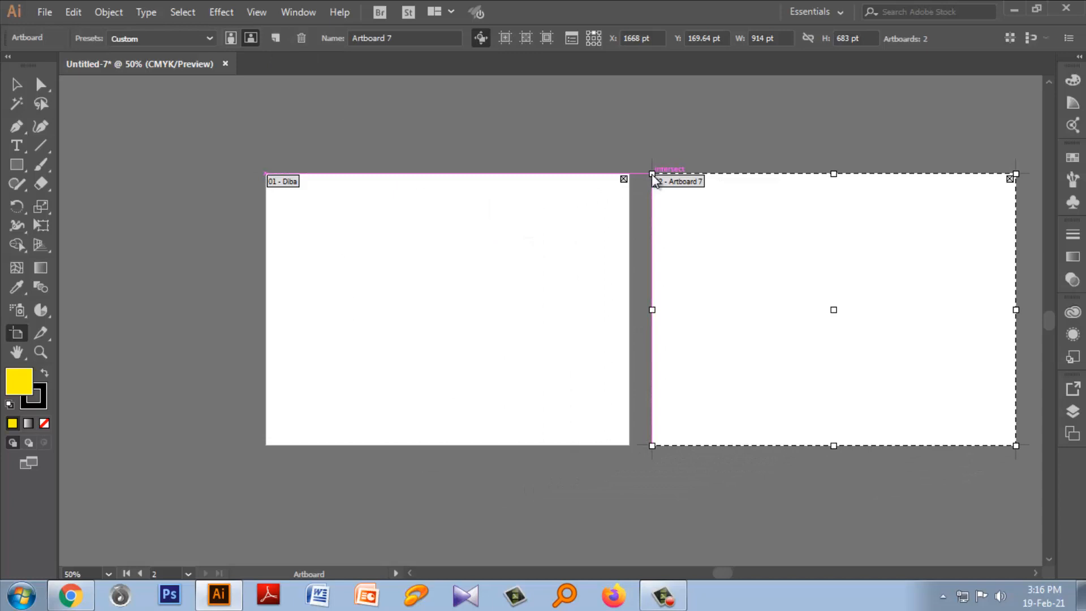
{"action": "key", "text": "Delete"}
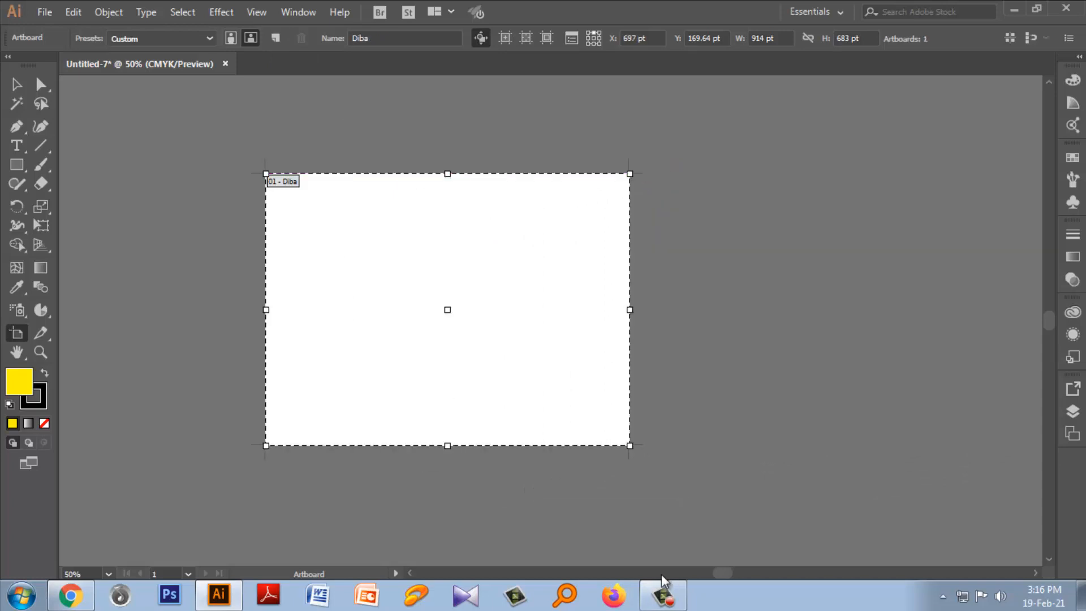
Draw a yellow rectangle of about 699 by 461 pt inside the artboard and deselect it
{"action": "left_click", "coordinate": [17, 165]}
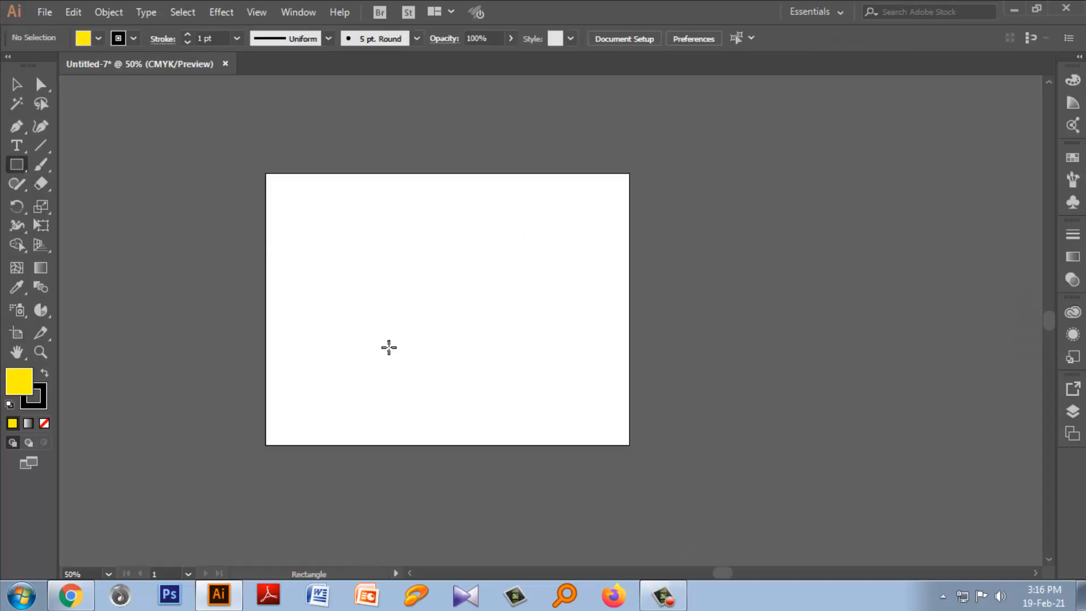
{"action": "left_click_drag", "start_coordinate": [314, 221], "coordinate": [591, 402]}
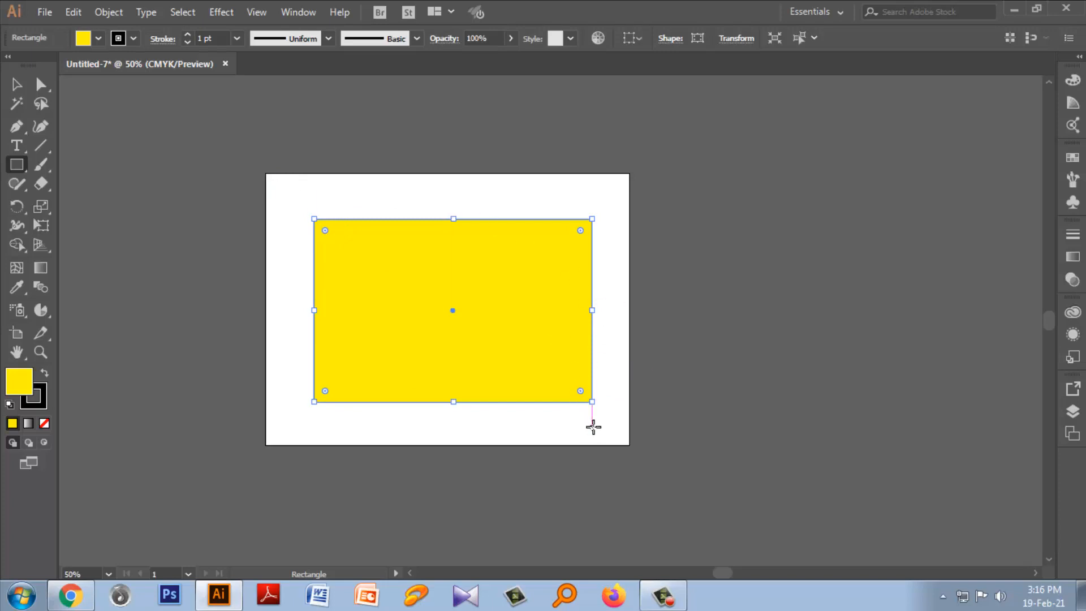
{"action": "left_click", "coordinate": [608, 222]}
{"action": "left_click", "coordinate": [585, 330]}
{"action": "left_click", "coordinate": [17, 84]}
{"action": "left_click", "coordinate": [318, 189]}
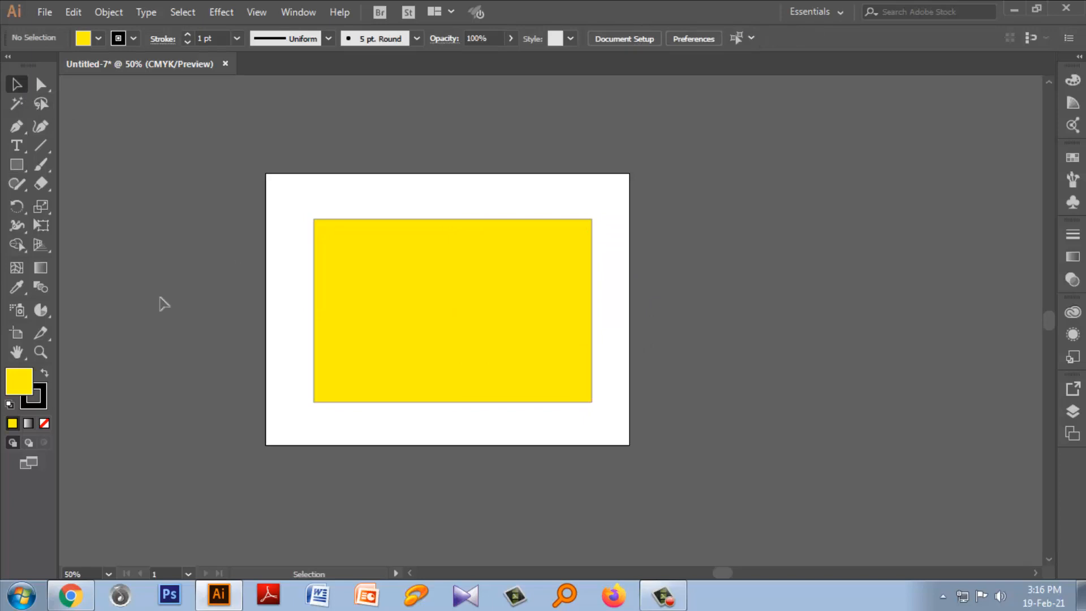
Fit the Diba artboard to the yellow rectangle's bounds with the Artboard tool, undo the fit, and apply it again
{"action": "left_click", "coordinate": [21, 332]}
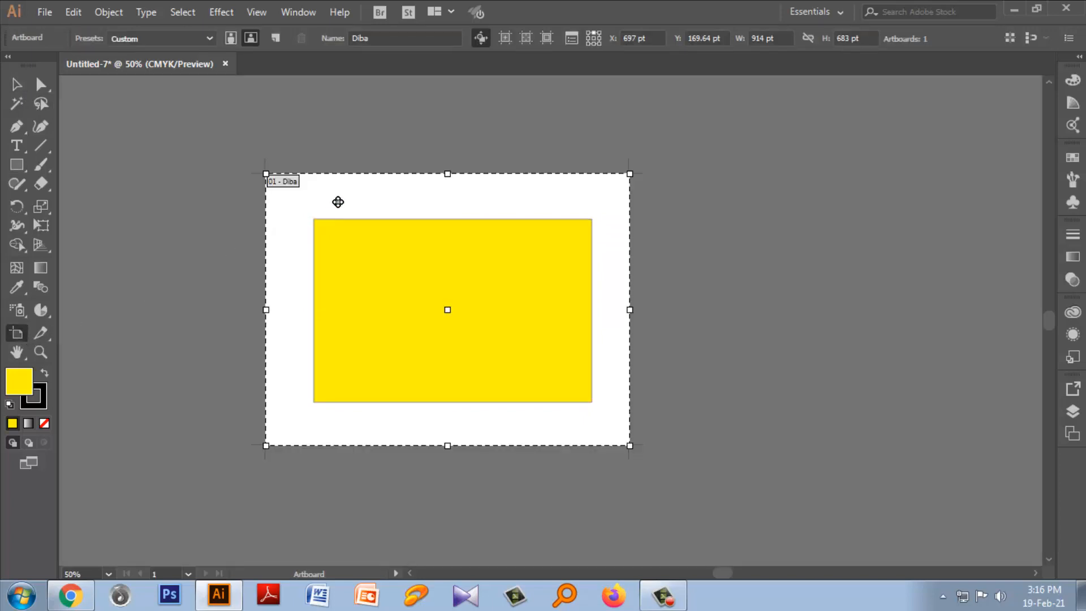
{"action": "left_click", "coordinate": [517, 296]}
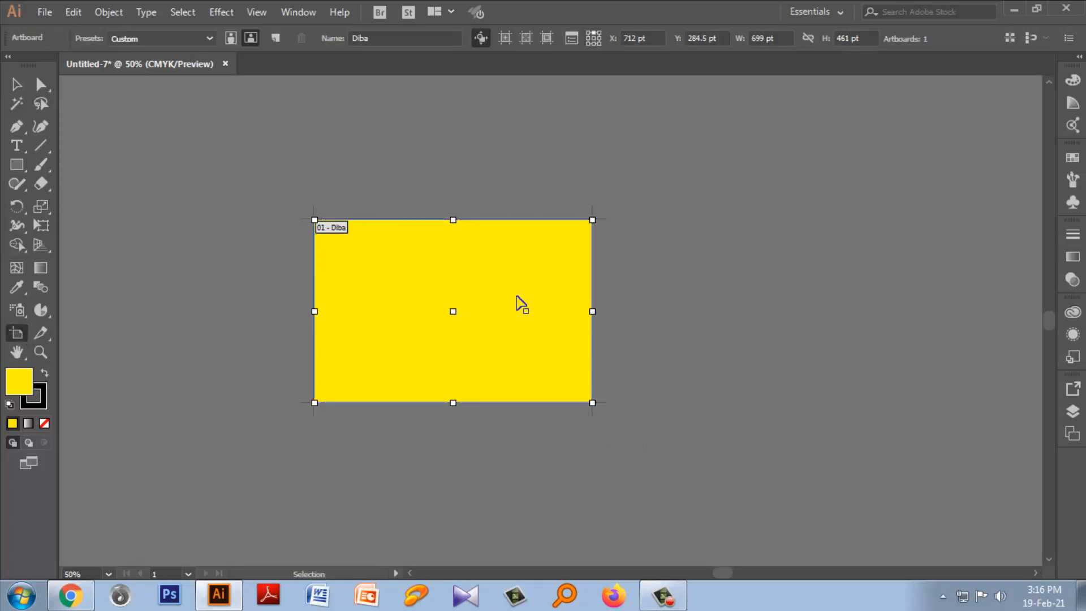
{"action": "key", "text": "ctrl+z"}
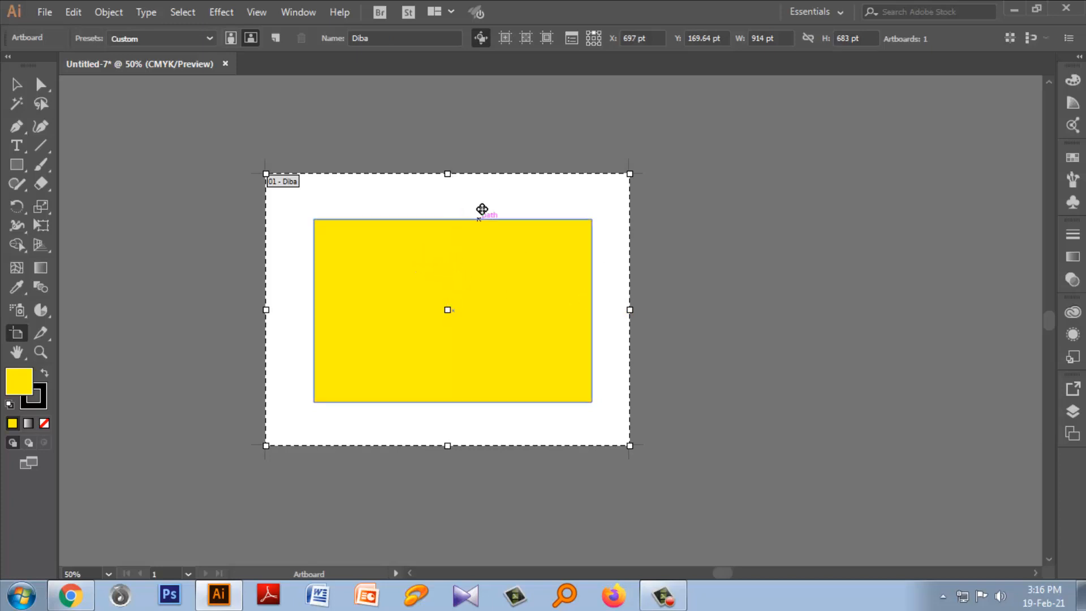
{"action": "left_click", "coordinate": [486, 272]}
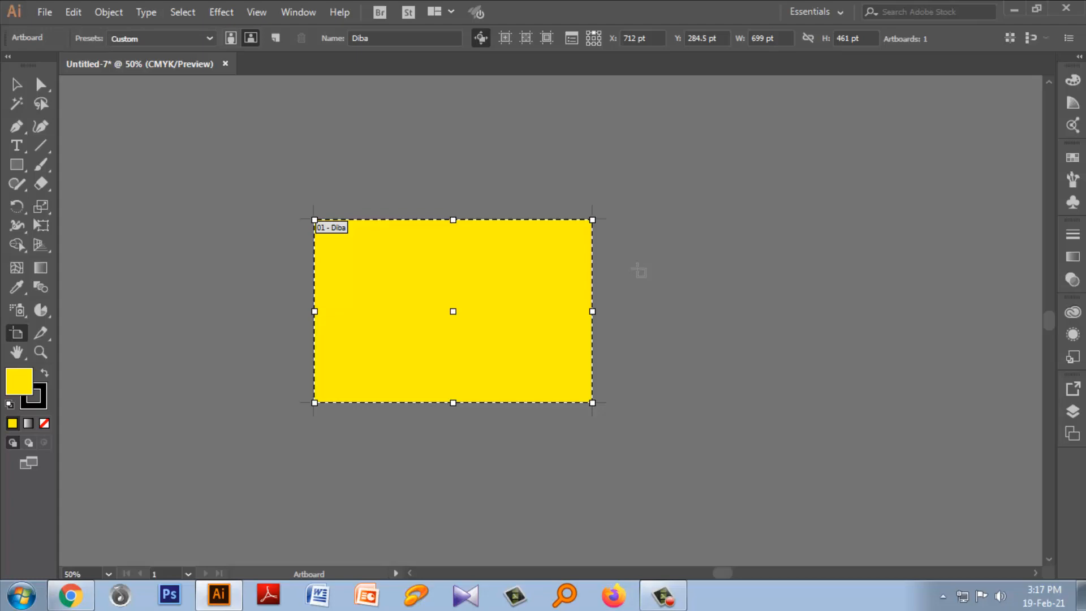
{"action": "left_click", "coordinate": [664, 596]}
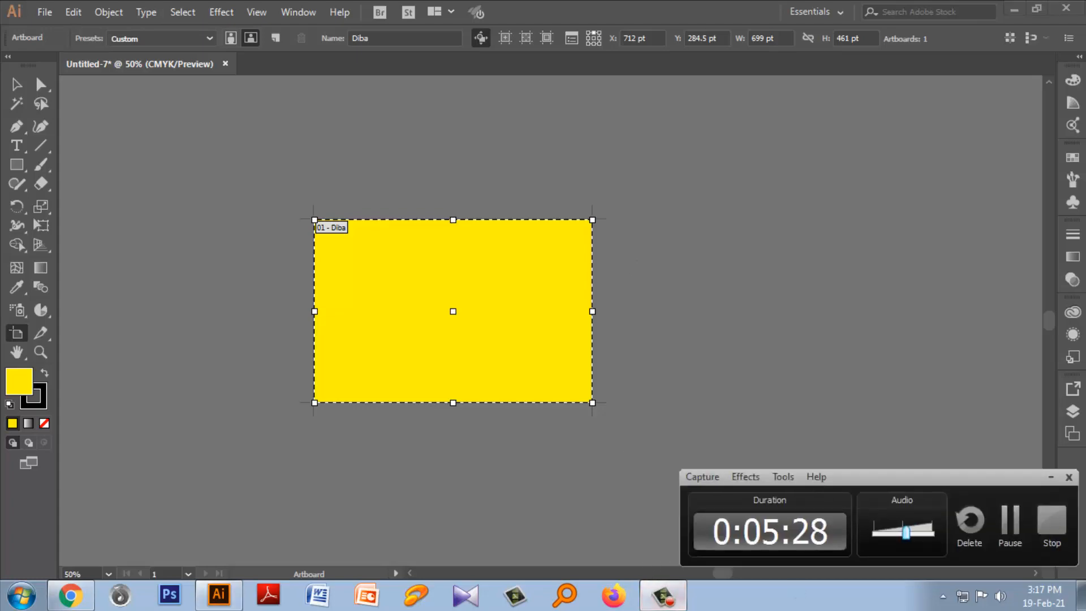